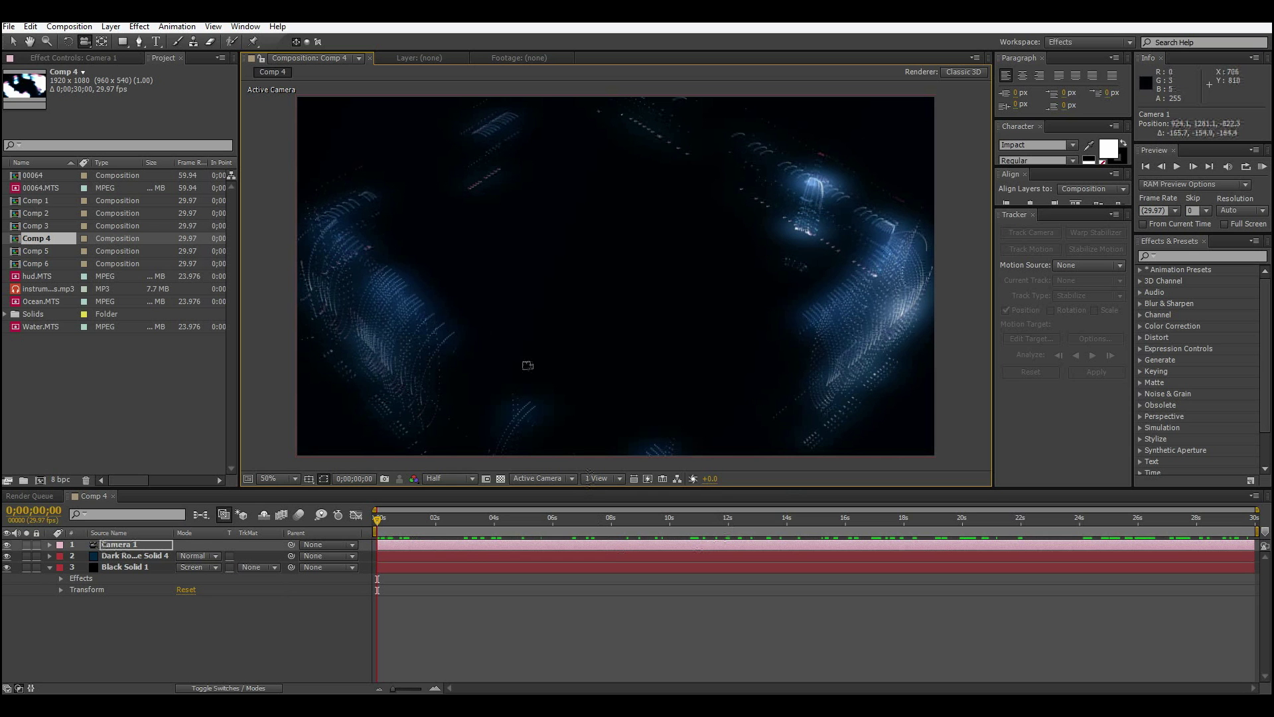
# Orbit Camera 1 around the glowing particle HUD in Comp 4's Active Camera view.
pyautogui.moveTo(502, 392)
pyautogui.mouseDown()
pyautogui.moveTo(544, 352)
pyautogui.moveTo(517, 401)
pyautogui.moveTo(603, 435)
pyautogui.moveTo(578, 425)
pyautogui.moveTo(620, 418)
pyautogui.moveTo(491, 400)
pyautogui.moveTo(450, 356)
pyautogui.moveTo(483, 352)
pyautogui.moveTo(470, 440)
pyautogui.moveTo(527, 379)
pyautogui.moveTo(574, 357)
pyautogui.moveTo(517, 366)
pyautogui.moveTo(506, 332)
pyautogui.moveTo(538, 303)
pyautogui.moveTo(602, 306)
pyautogui.moveTo(635, 273)
pyautogui.moveTo(646, 233)
pyautogui.moveTo(636, 171)
pyautogui.moveTo(626, 298)
pyautogui.moveTo(597, 321)
pyautogui.moveTo(653, 321)
pyautogui.moveTo(714, 352)
pyautogui.moveTo(614, 301)
pyautogui.moveTo(600, 276)
pyautogui.moveTo(411, 371)
pyautogui.mouseUp()
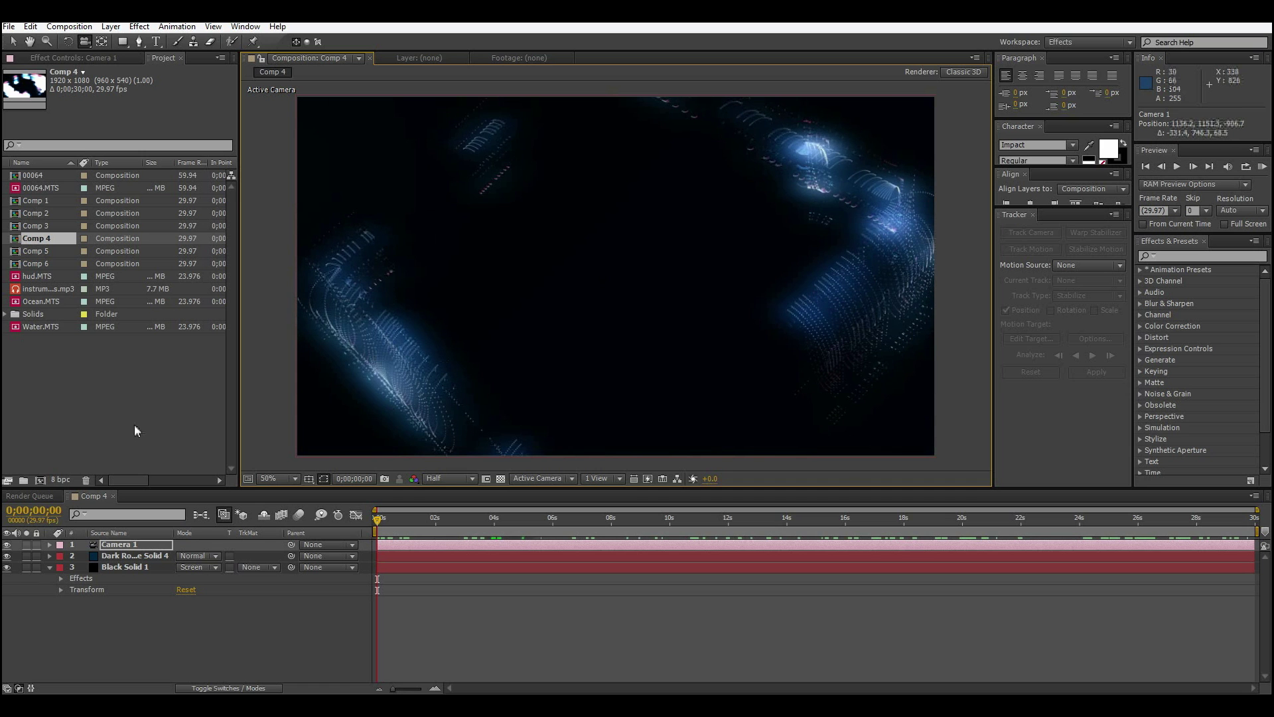
# Create Comp 7 with default settings and add a deep royal blue solid layer.
pyautogui.click(41, 480)
pyautogui.click(686, 483)
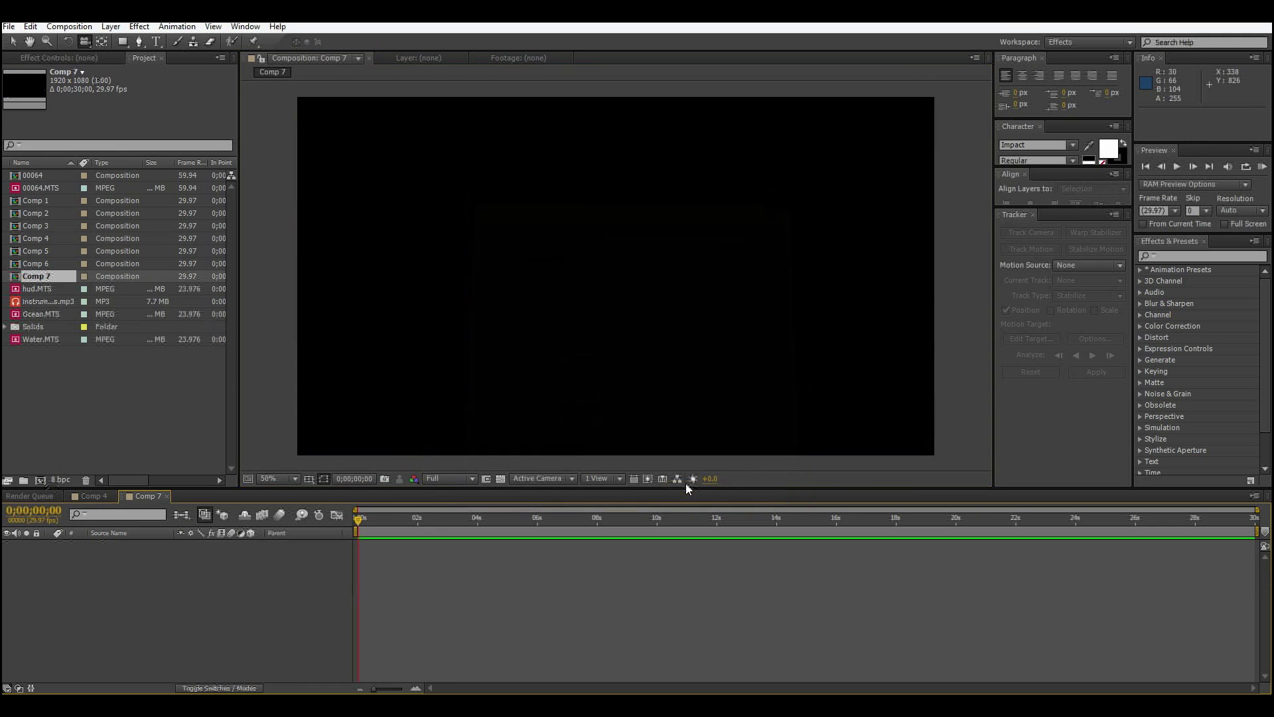
pyautogui.rightClick(268, 587)
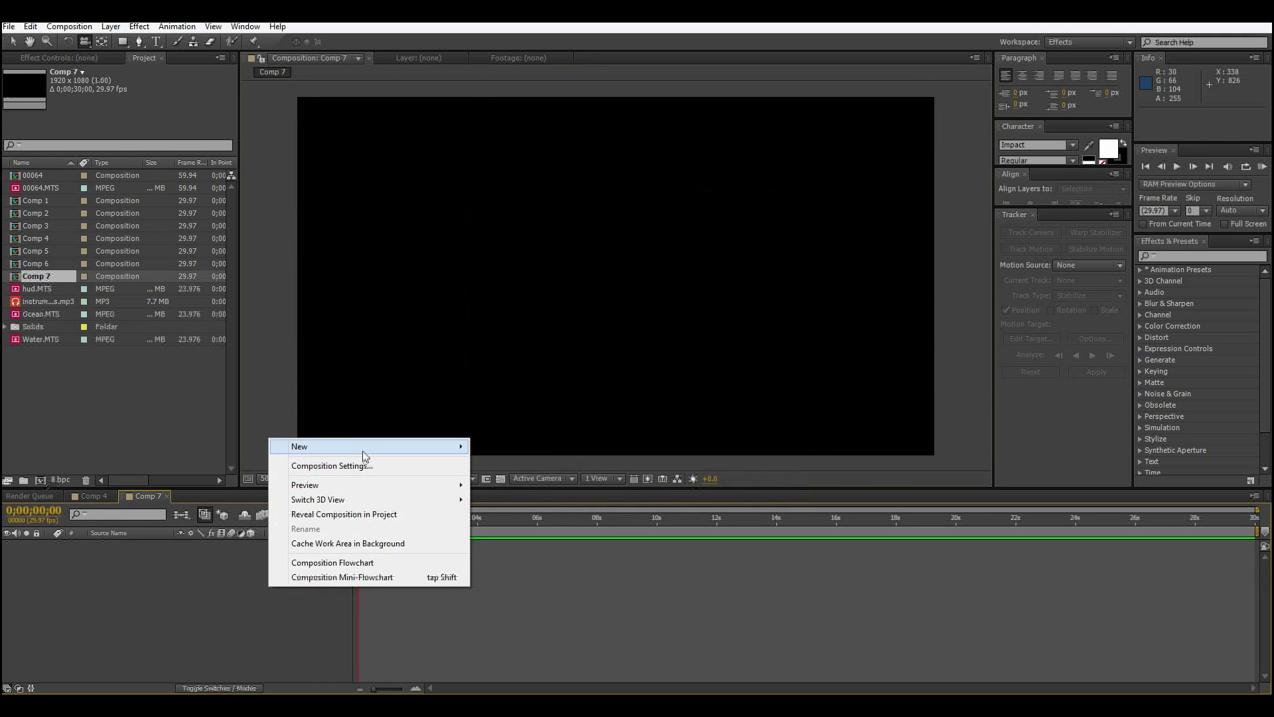
pyautogui.moveTo(365, 448)
pyautogui.click(560, 483)
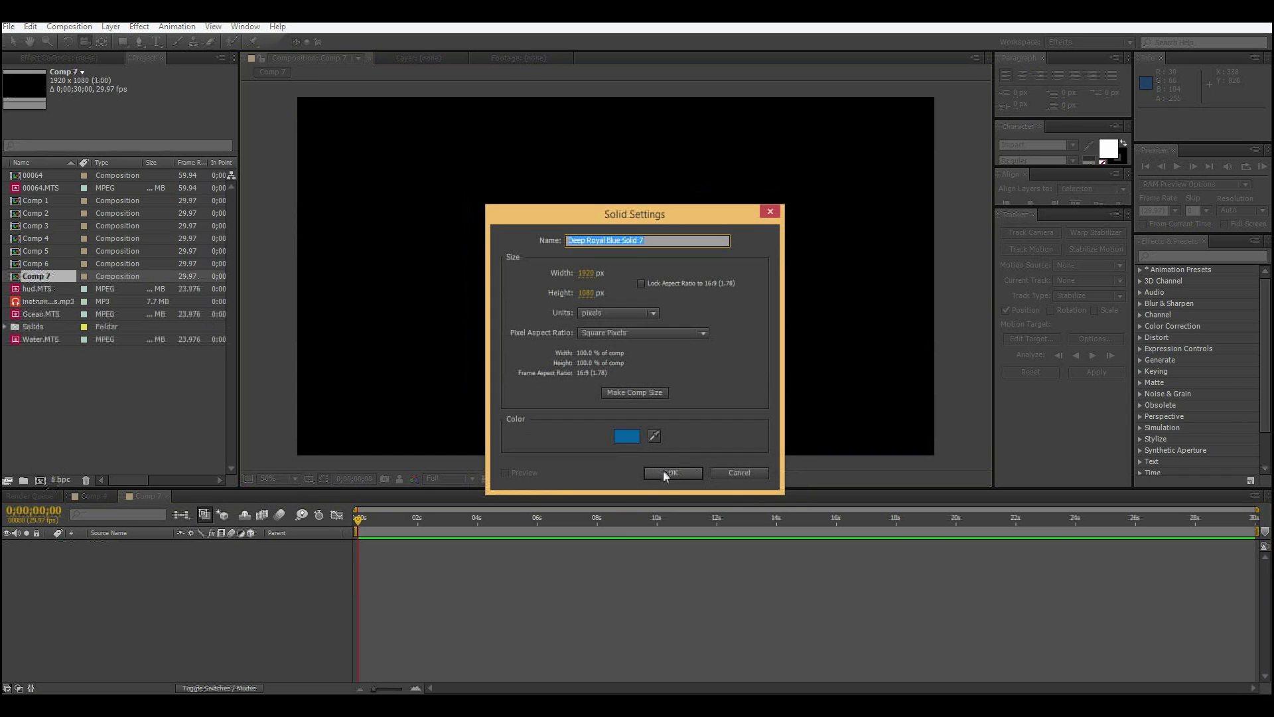
pyautogui.click(664, 472)
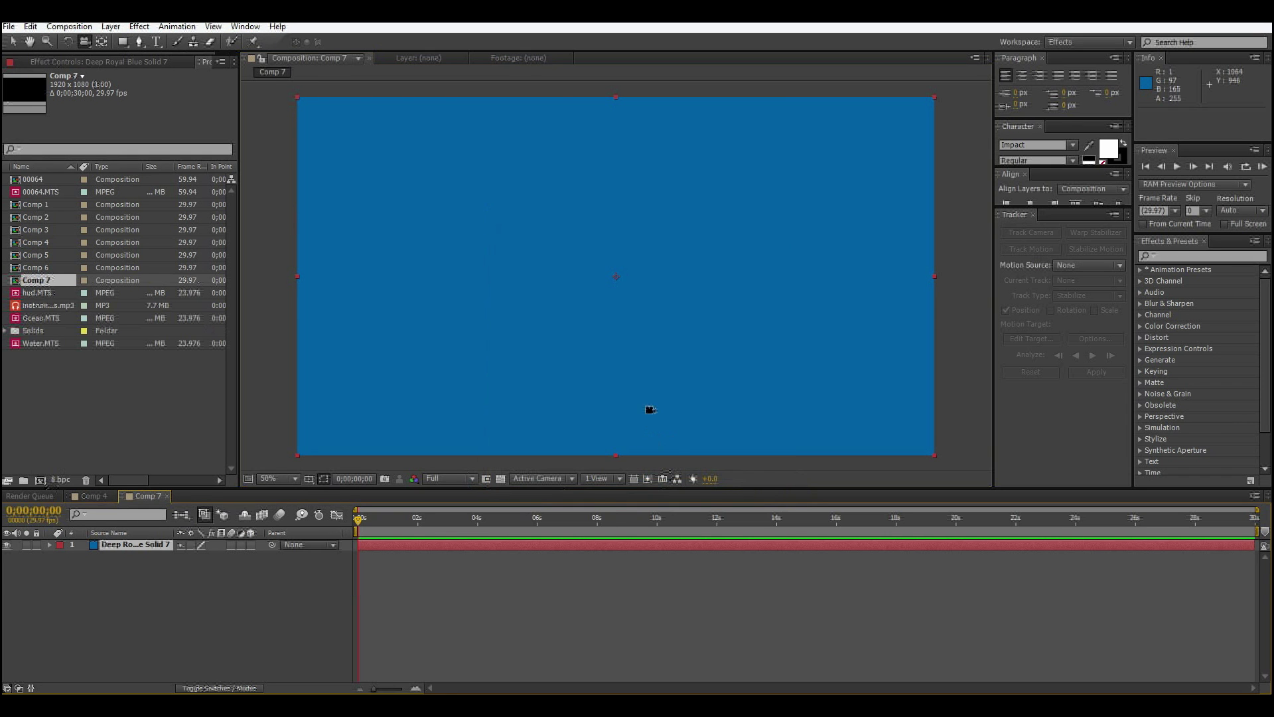
# Draw a rectangular mask across the blue solid with the Rectangle tool.
pyautogui.press('v')
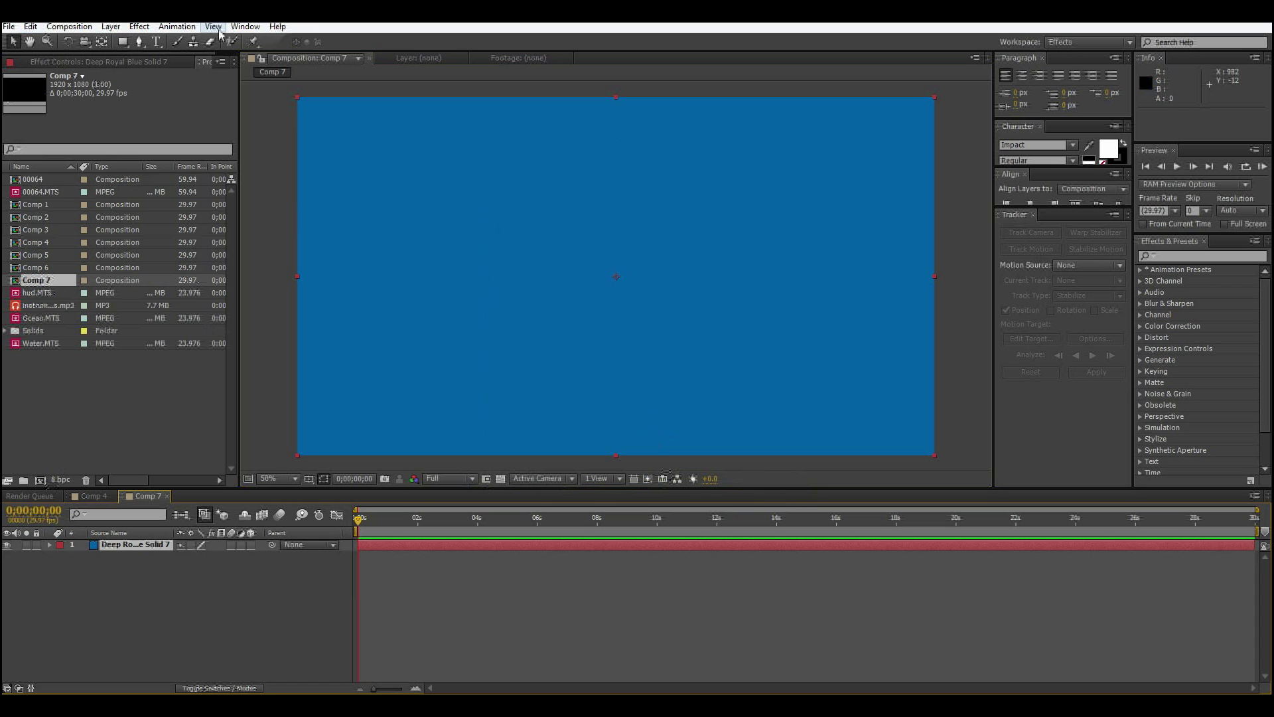
pyautogui.click(123, 41)
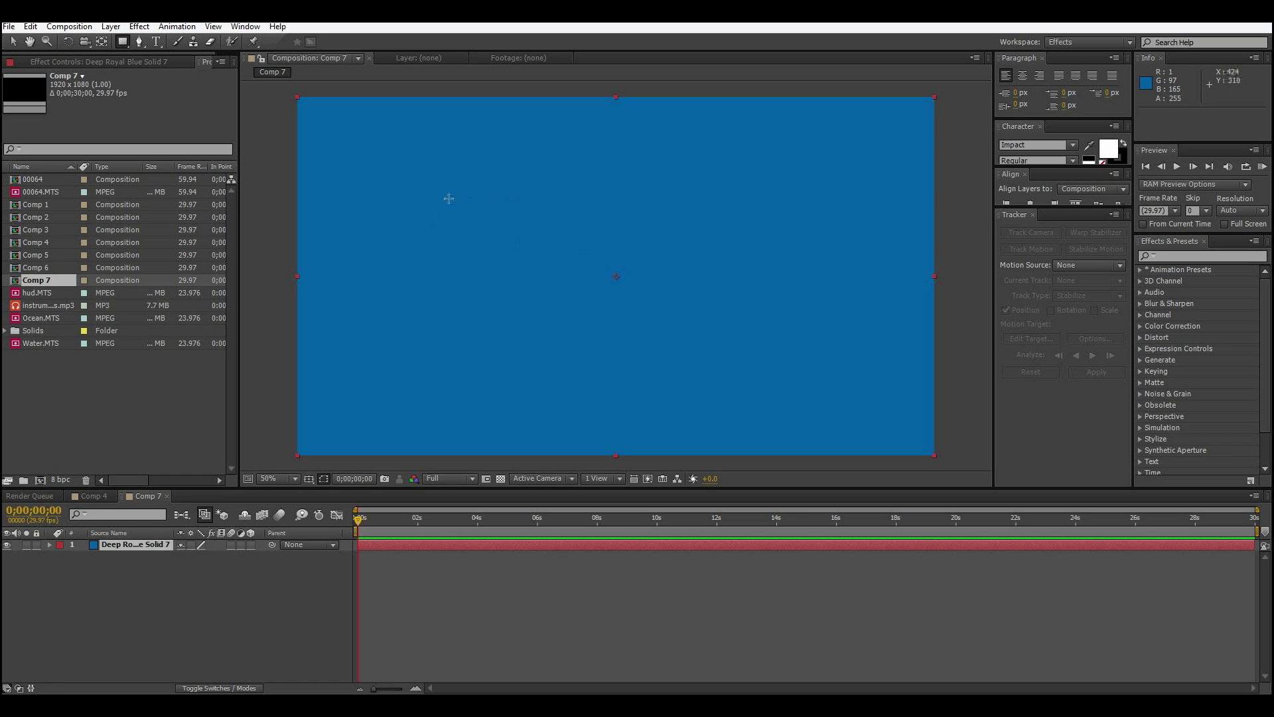
pyautogui.click(91, 497)
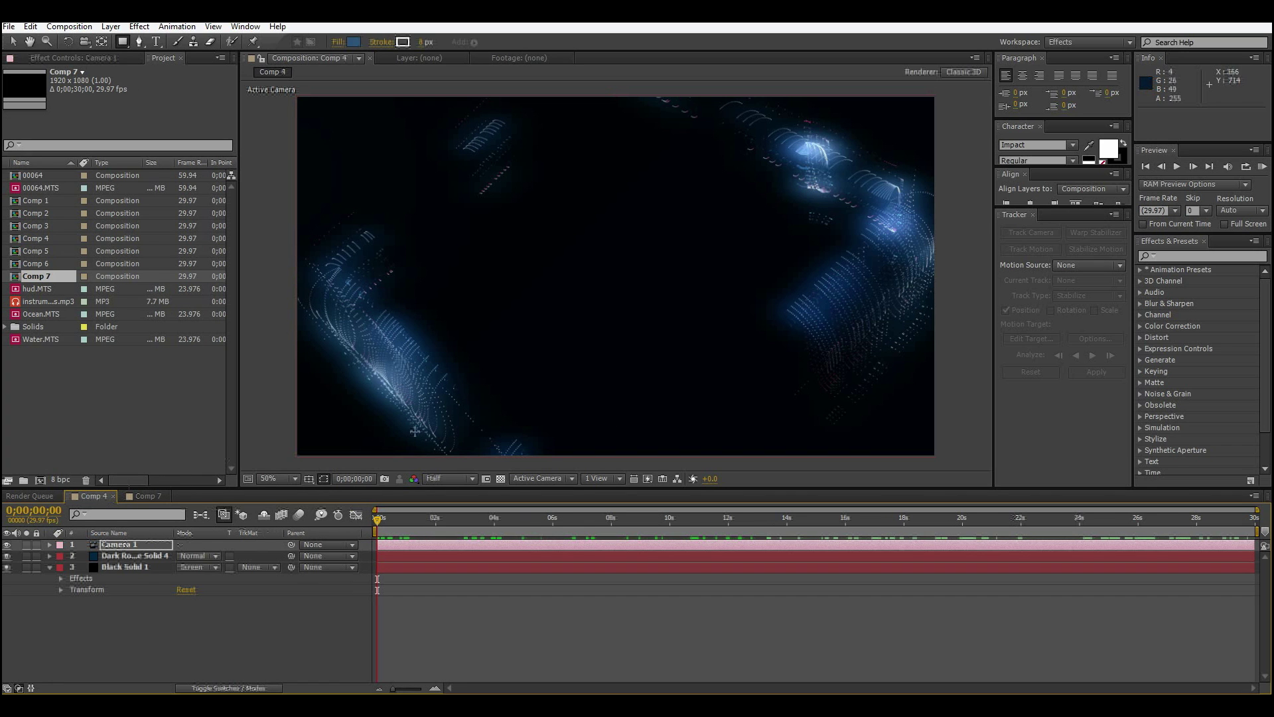
pyautogui.click(145, 497)
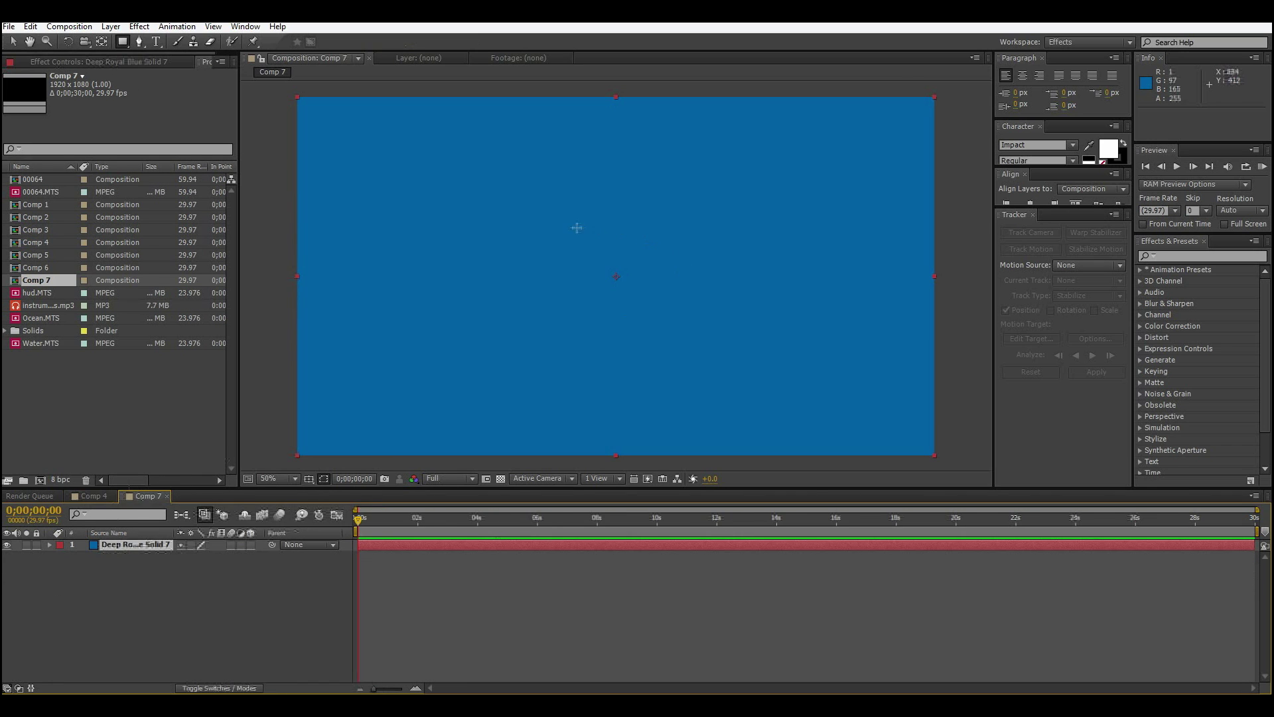
pyautogui.moveTo(435, 165)
pyautogui.mouseDown()
pyautogui.moveTo(833, 385)
pyautogui.moveTo(811, 369)
pyautogui.mouseUp()
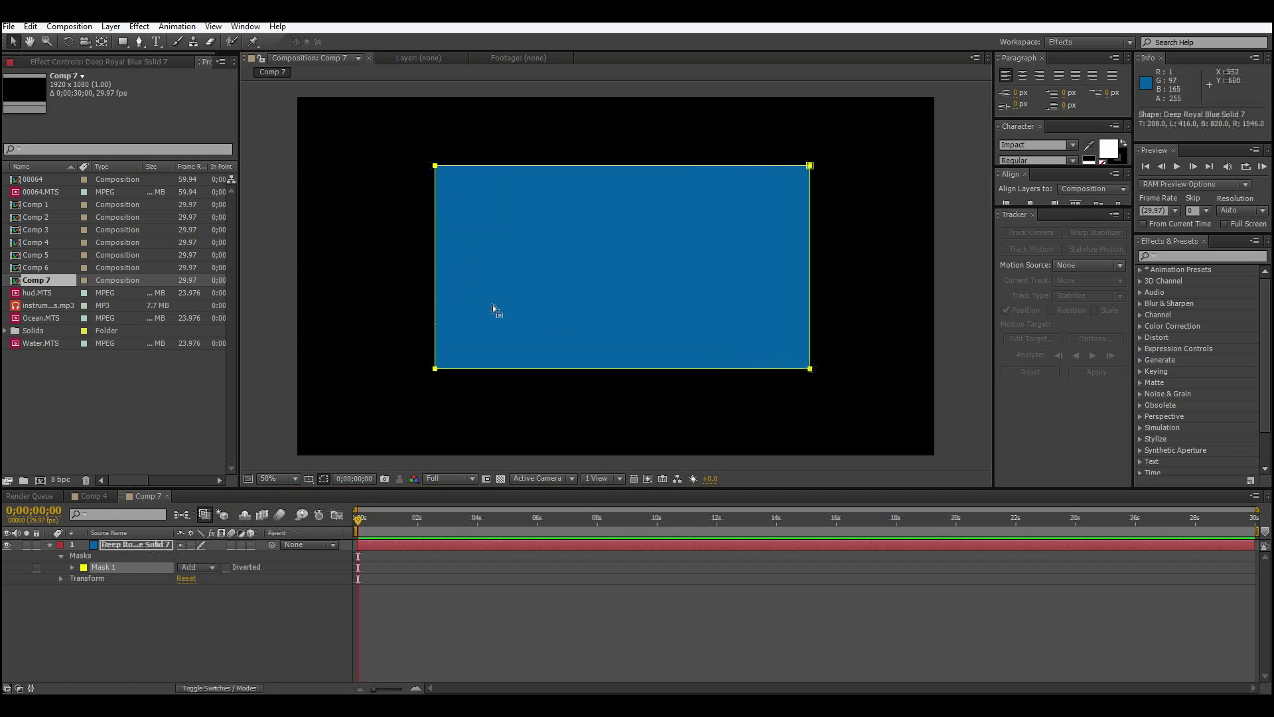
# Add a vertex on the top edge of the rectangular mask with the Pen tool.
pyautogui.click(140, 43)
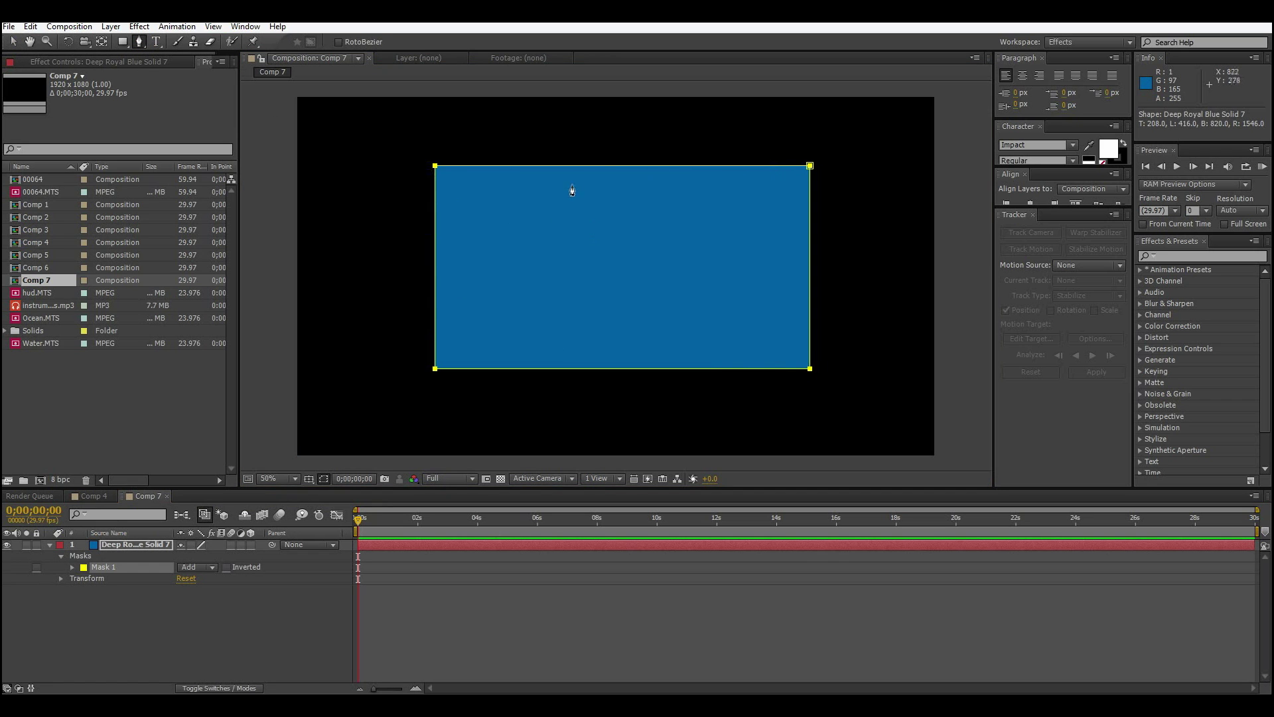
pyautogui.scroll(4, 579, 183)
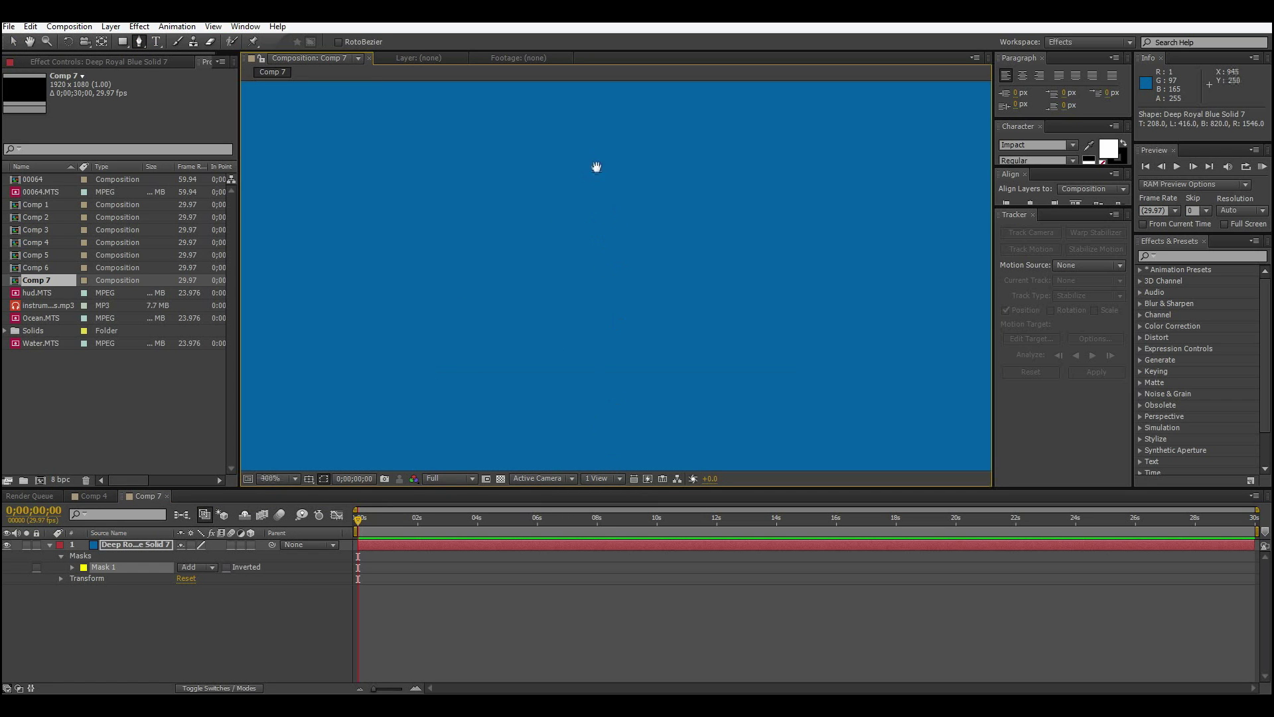
pyautogui.moveTo(598, 168); pyautogui.dragTo(566, 342)
pyautogui.click(572, 332)
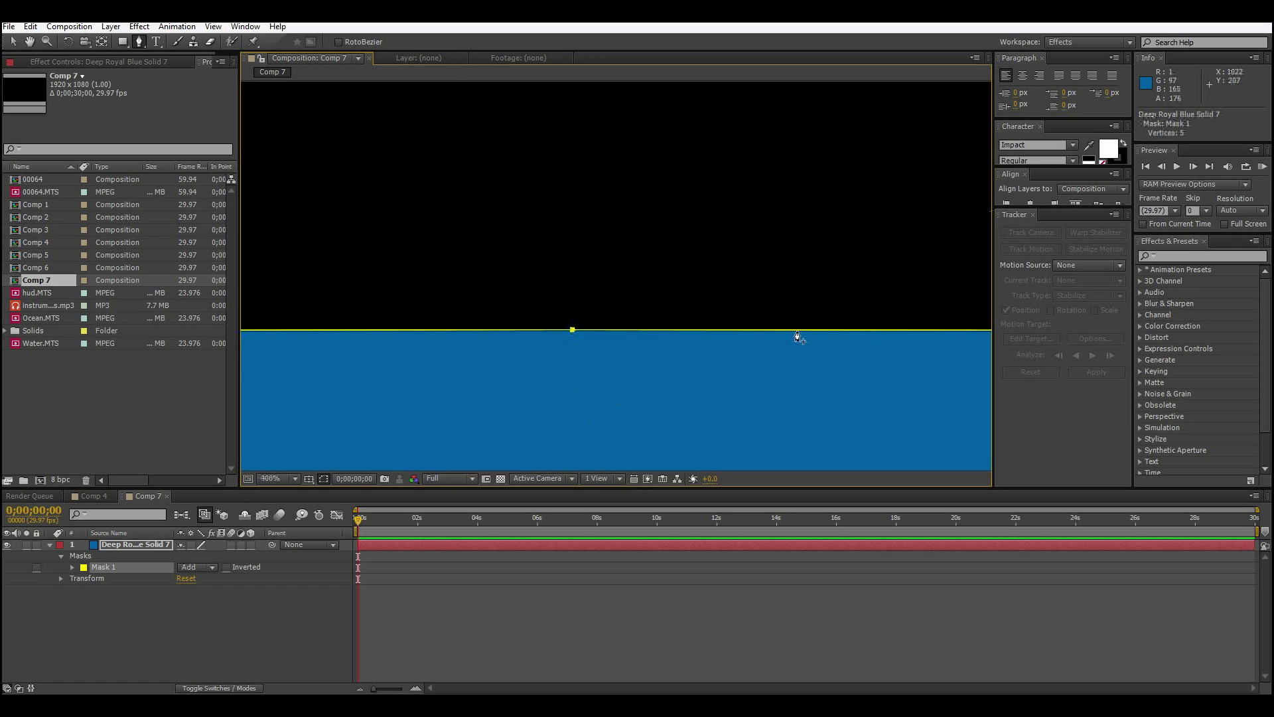
# Add two vertices along the mask's bottom edge.
pyautogui.press('/')
pyautogui.press(',')
pyautogui.moveTo(848, 367); pyautogui.dragTo(791, 213)
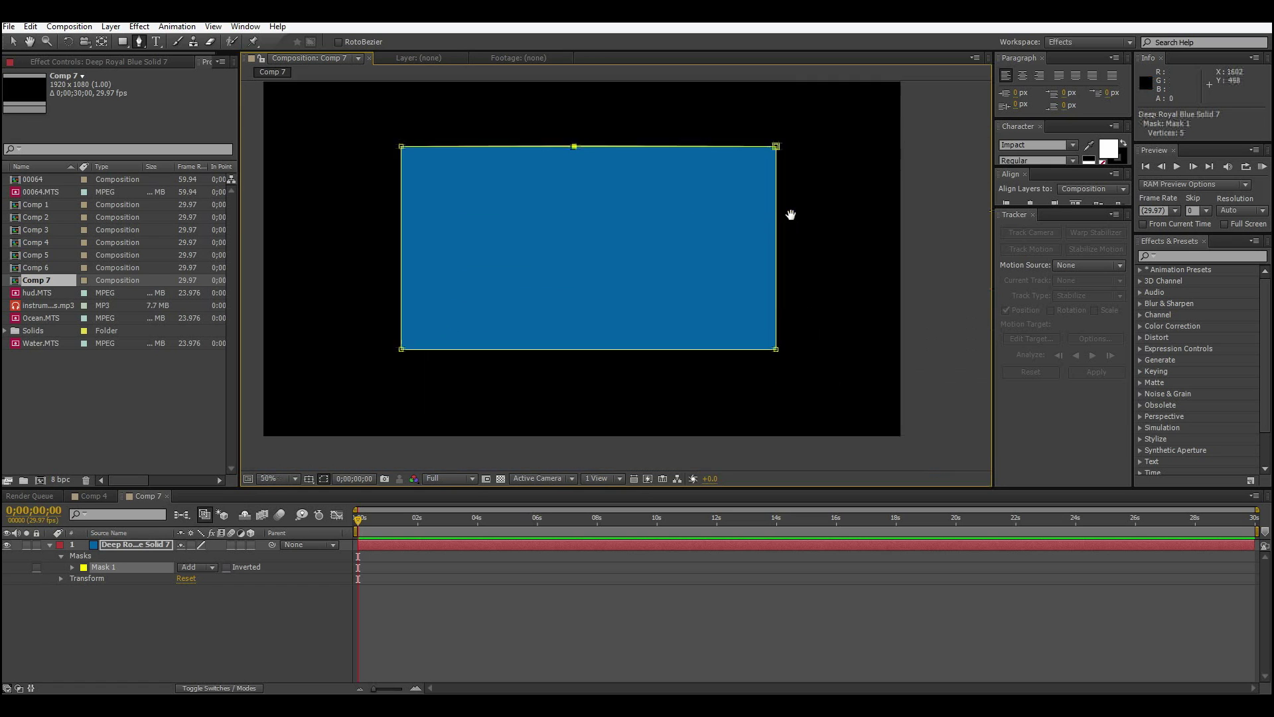
pyautogui.scroll(2, 607, 373)
pyautogui.moveTo(607, 373); pyautogui.dragTo(674, 438)
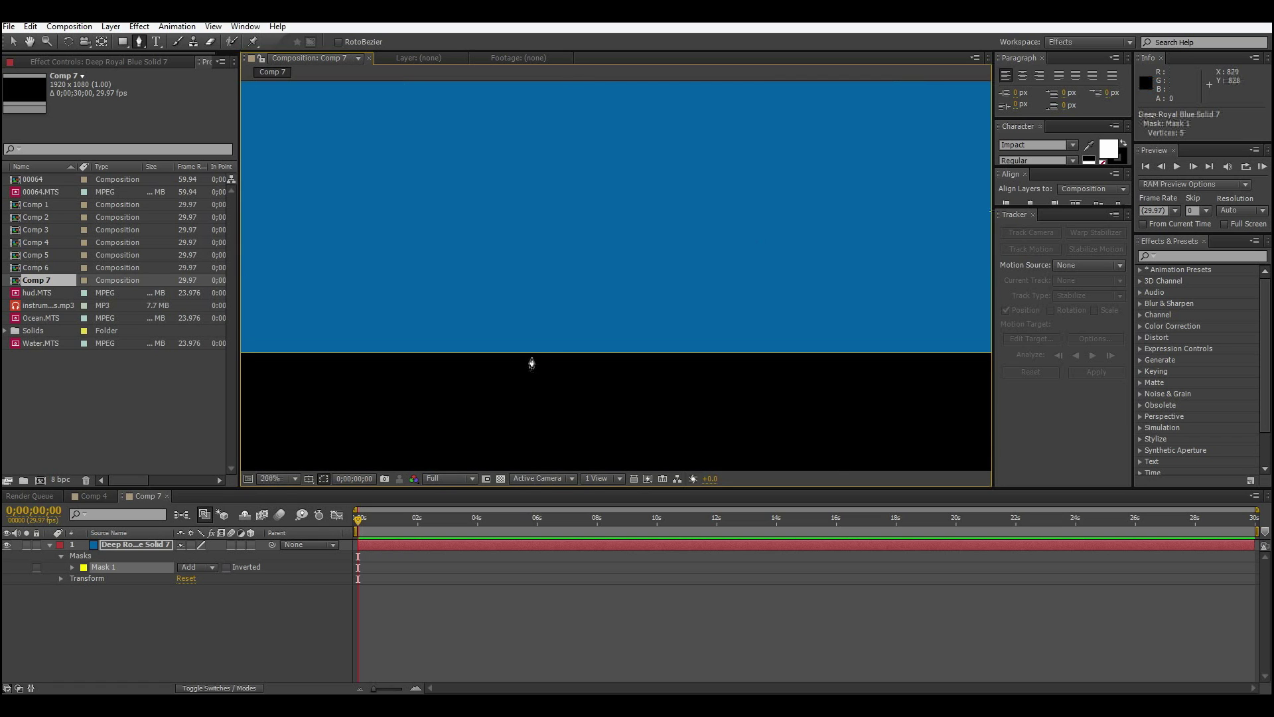
pyautogui.click(531, 352)
pyautogui.press('v')
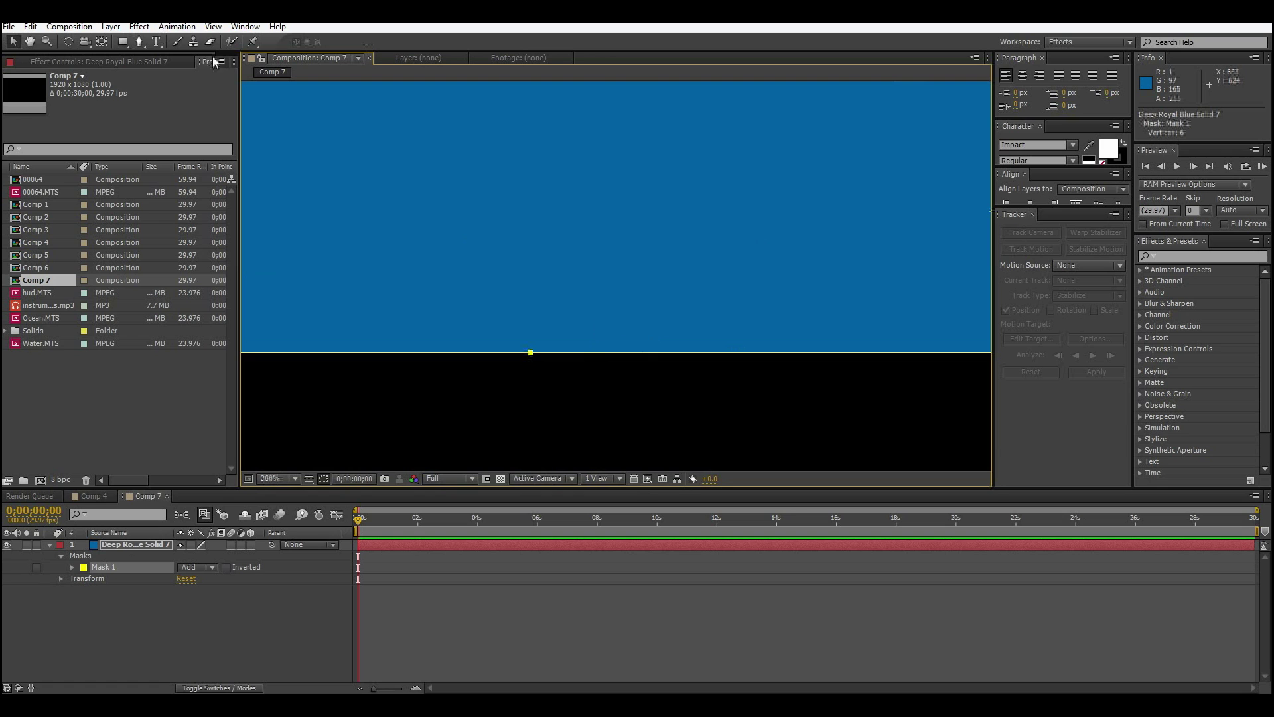
pyautogui.click(139, 41)
pyautogui.click(891, 352)
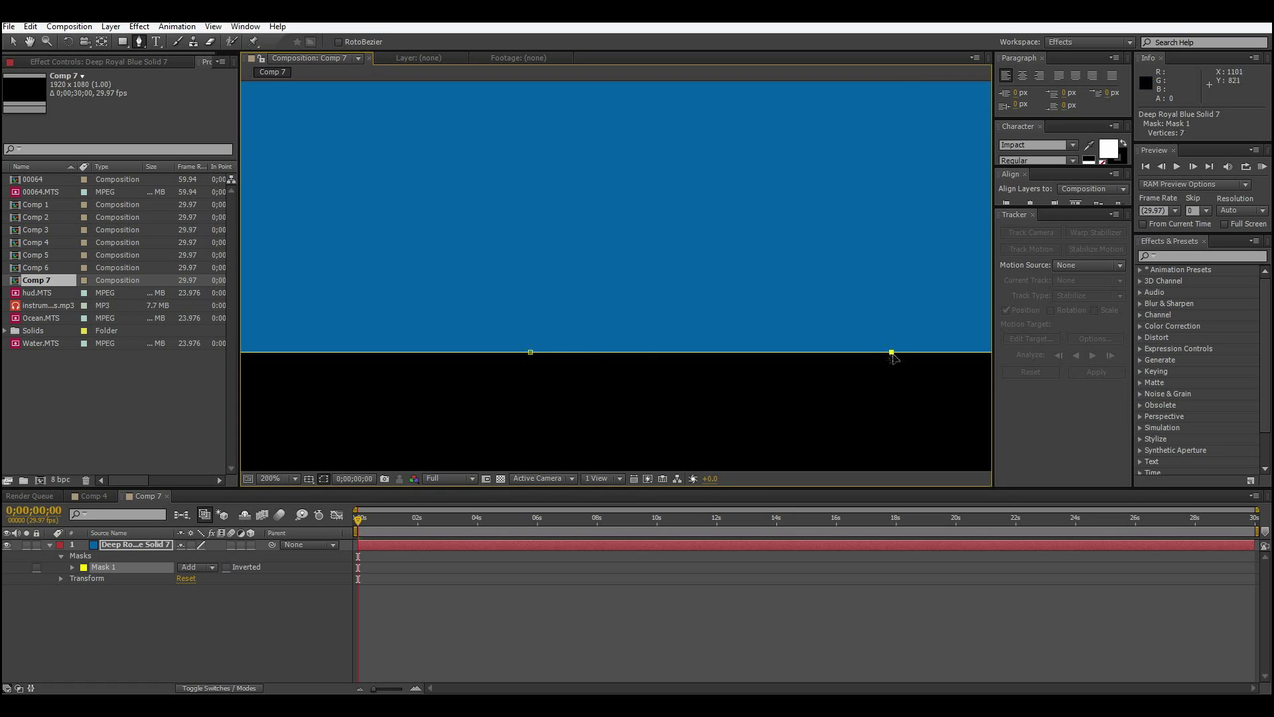
# Add a vertex on the mask's right edge and select it.
pyautogui.scroll(-7, 893, 358)
pyautogui.scroll(3, 899, 364)
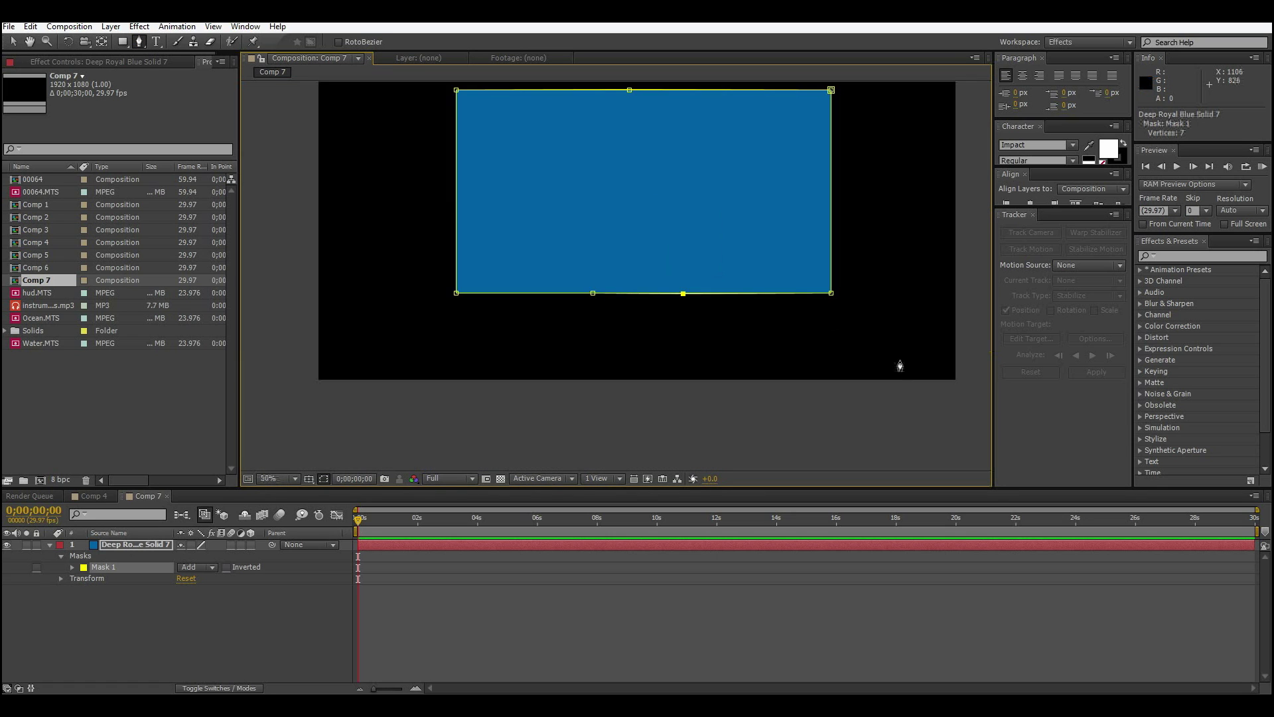
pyautogui.click(832, 187)
pyautogui.press('v')
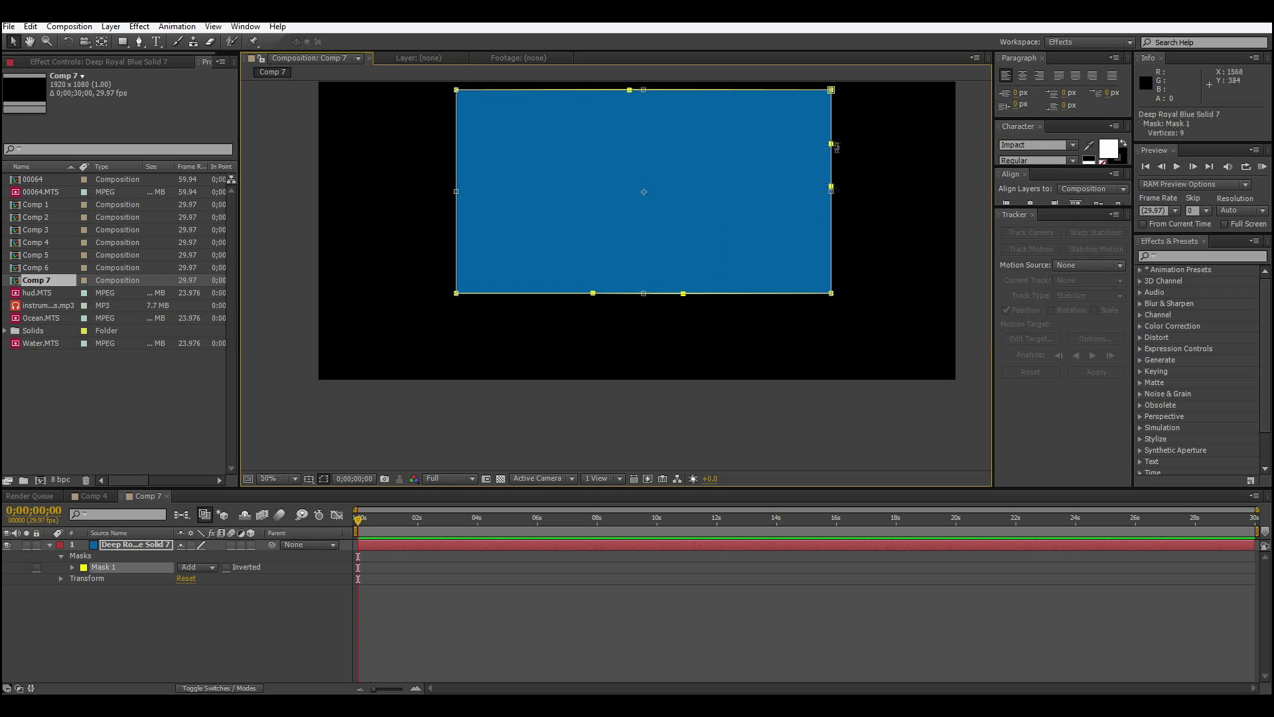
pyautogui.click(833, 187)
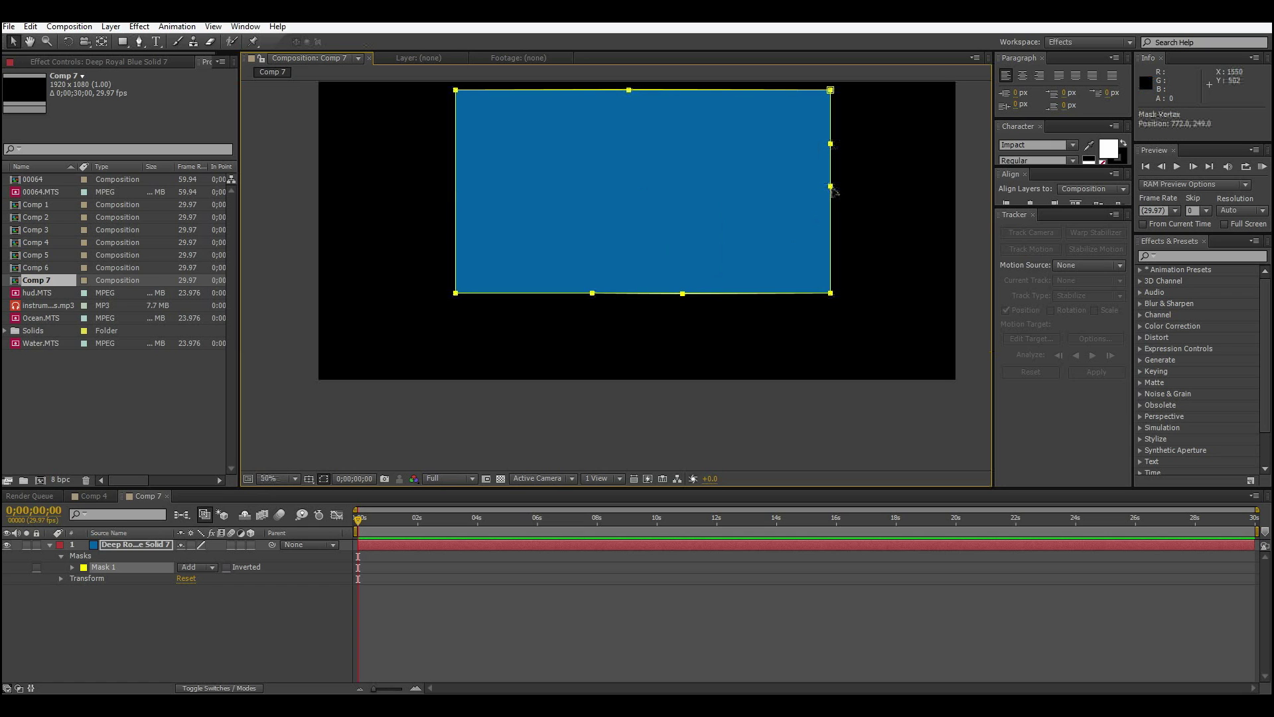
# Deselect the layer and review the whole masked solid at 50% zoom.
pyautogui.press('.')
pyautogui.press(',')
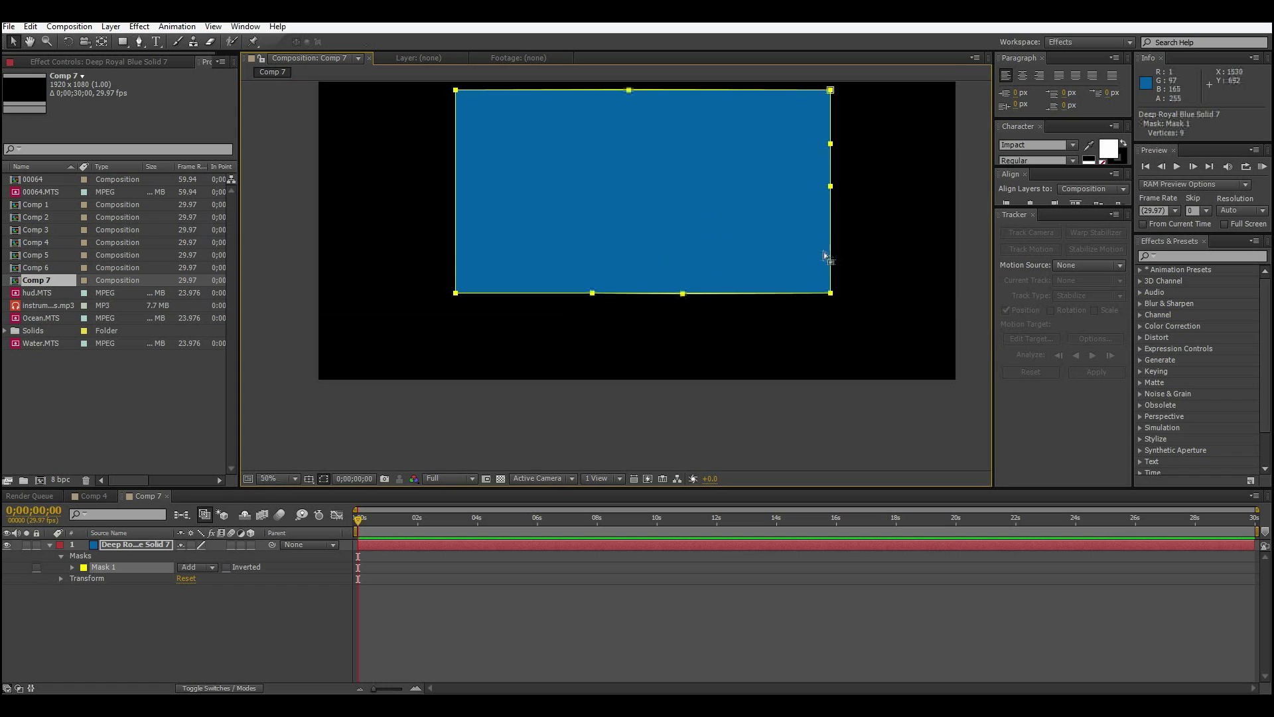
pyautogui.click(338, 267)
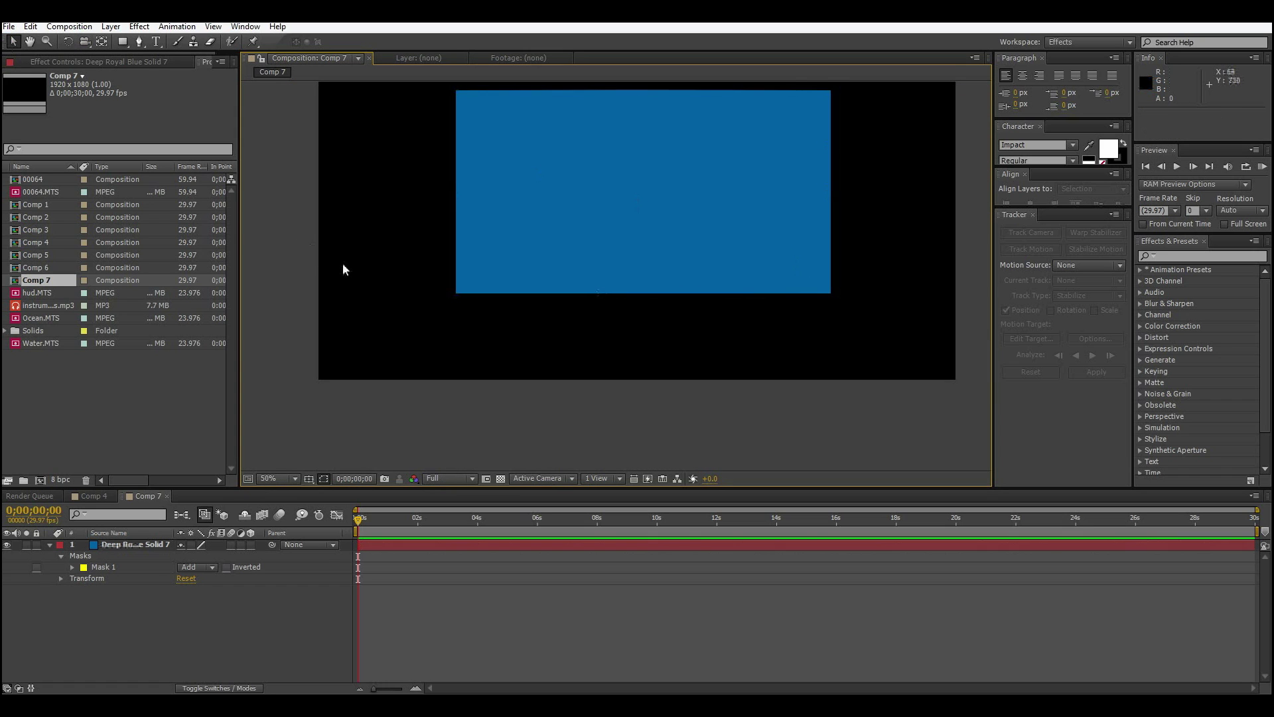
pyautogui.moveTo(427, 313); pyautogui.dragTo(435, 373)
pyautogui.press('.')
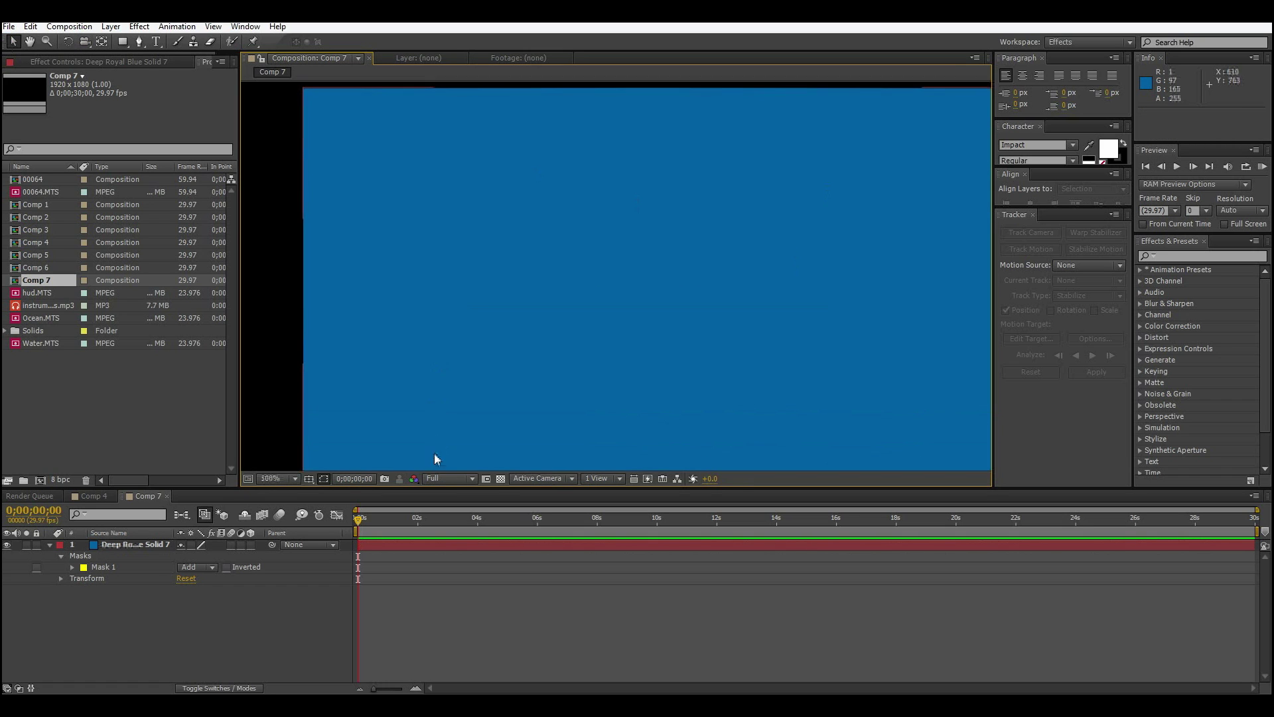
pyautogui.press(',')
# Set Mask 1's mode to None and collapse the solid layer's properties.
pyautogui.click(208, 568)
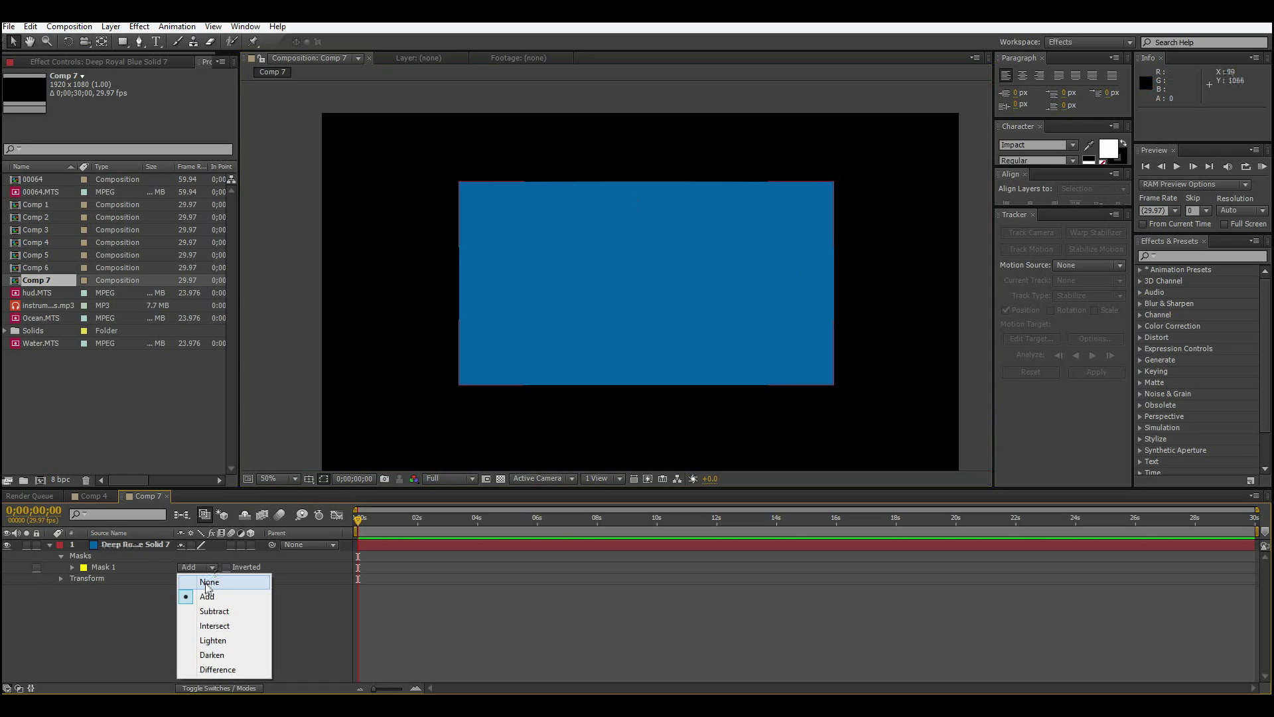
pyautogui.click(209, 582)
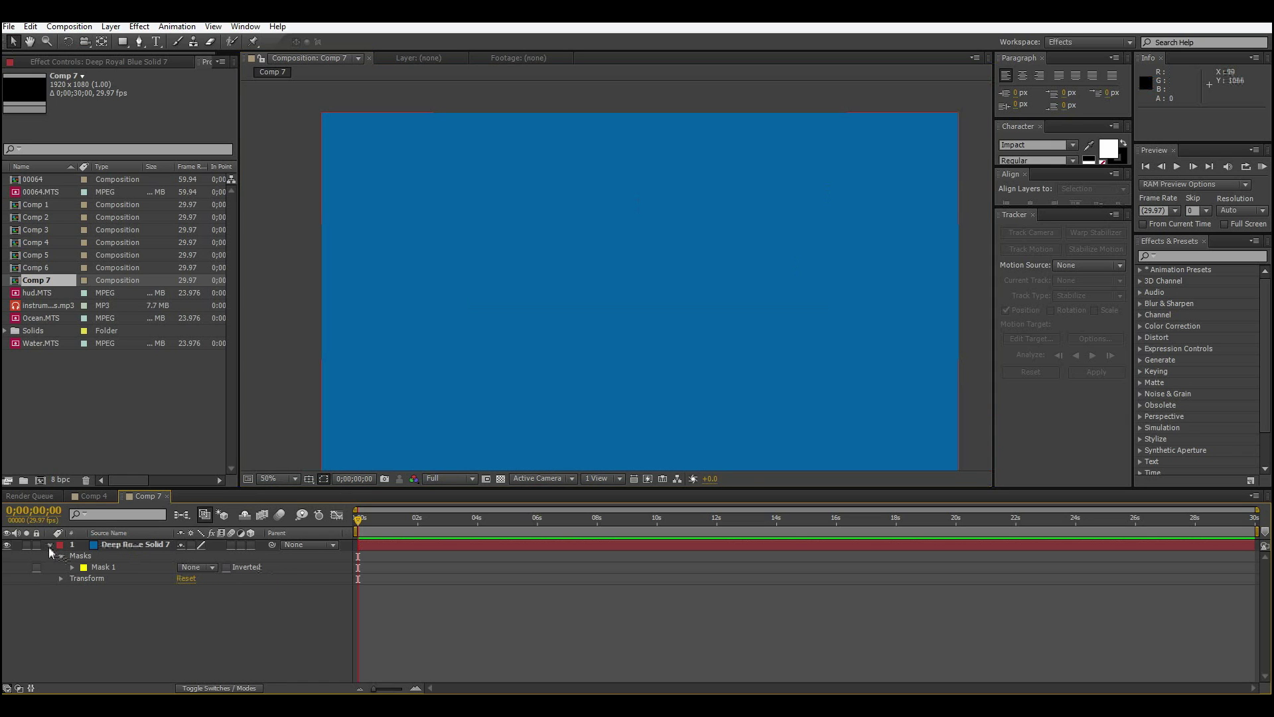
pyautogui.click(50, 546)
# Rename the blue solid layer to 'Hud element'.
pyautogui.click(127, 553)
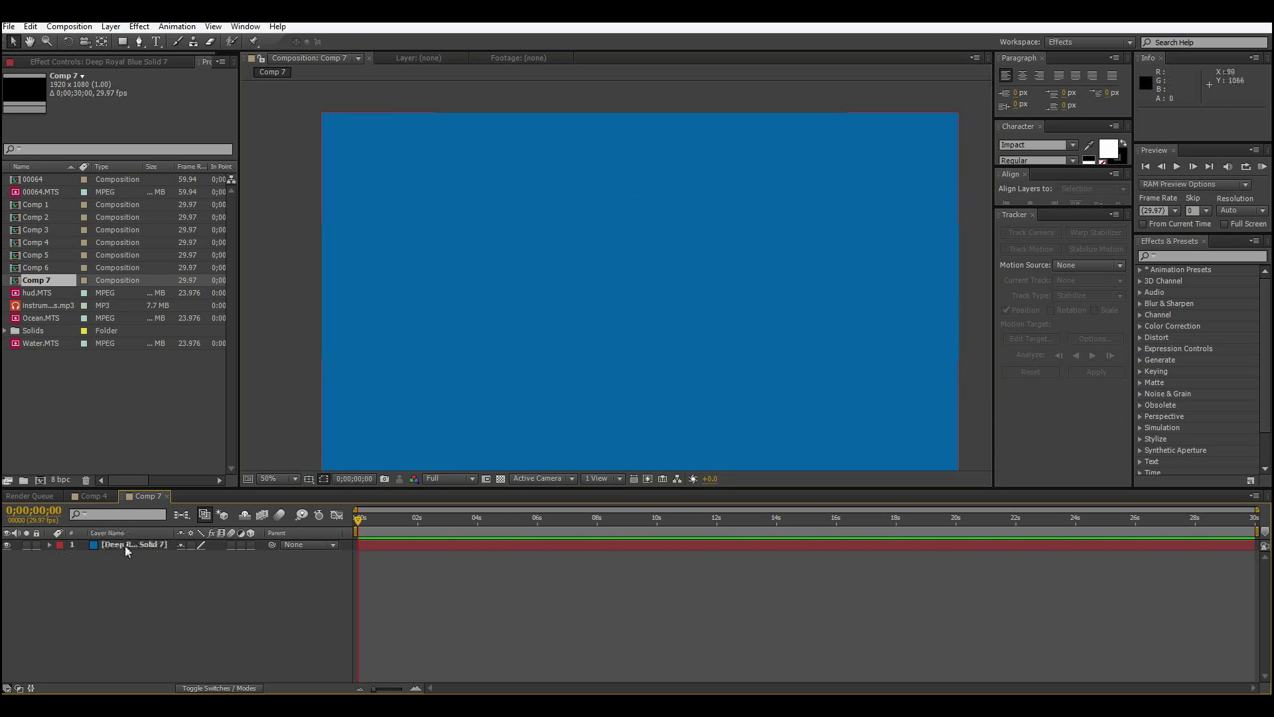
pyautogui.click(126, 548)
pyautogui.press('Return')
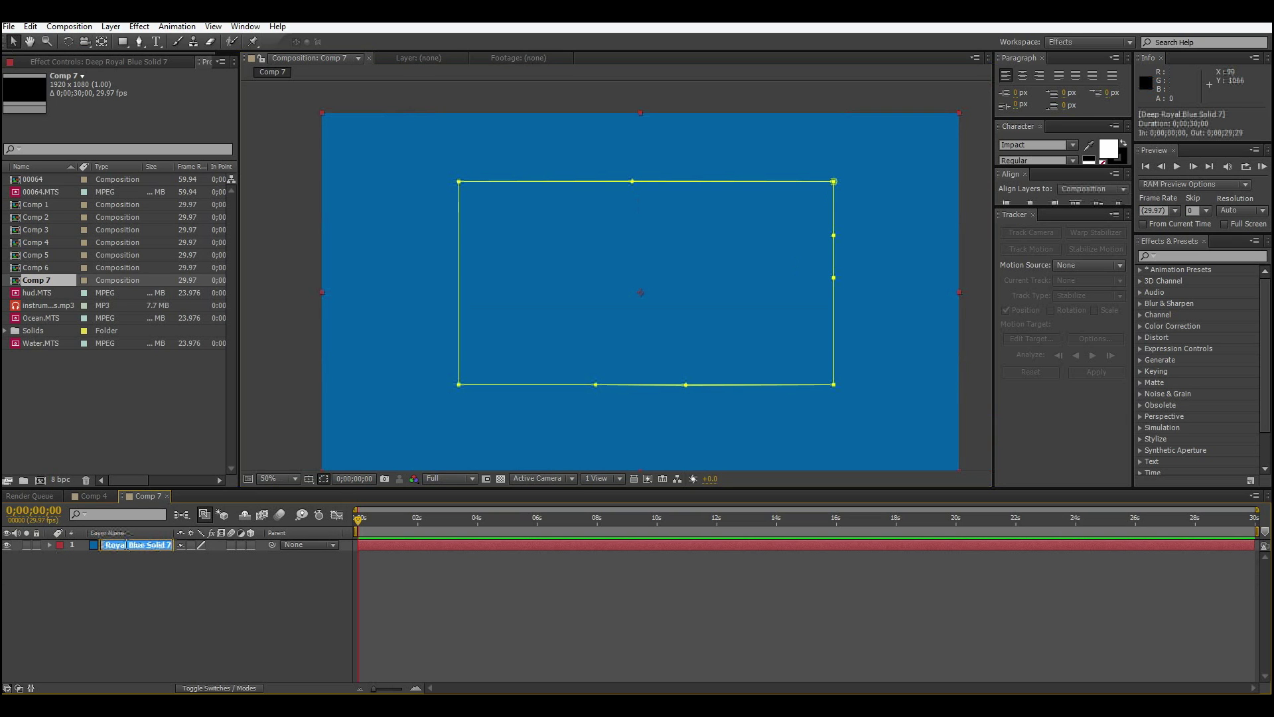
pyautogui.write('Hud element')
pyautogui.click(227, 563)
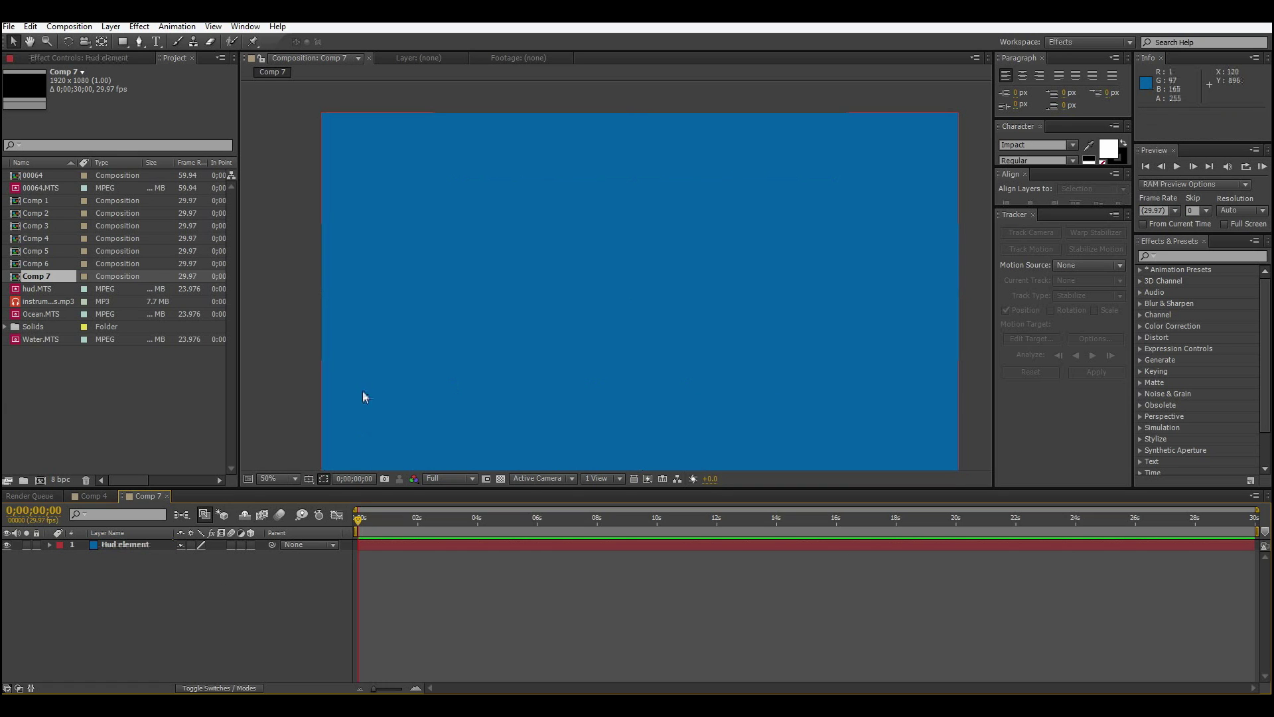
# Apply Video Copilot's Element effect, found by searching 'elem', to the Hud element layer.
pyautogui.click(1221, 257)
pyautogui.write('elem')
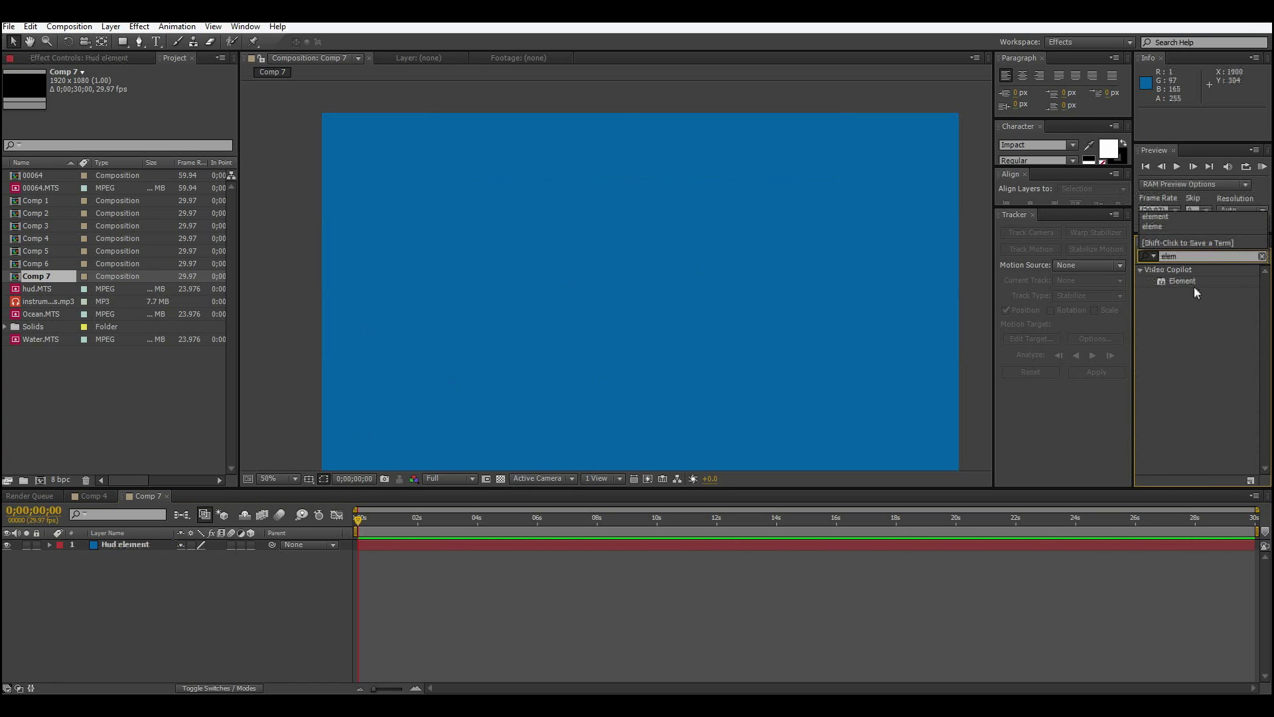
pyautogui.moveTo(1197, 292); pyautogui.dragTo(679, 362)
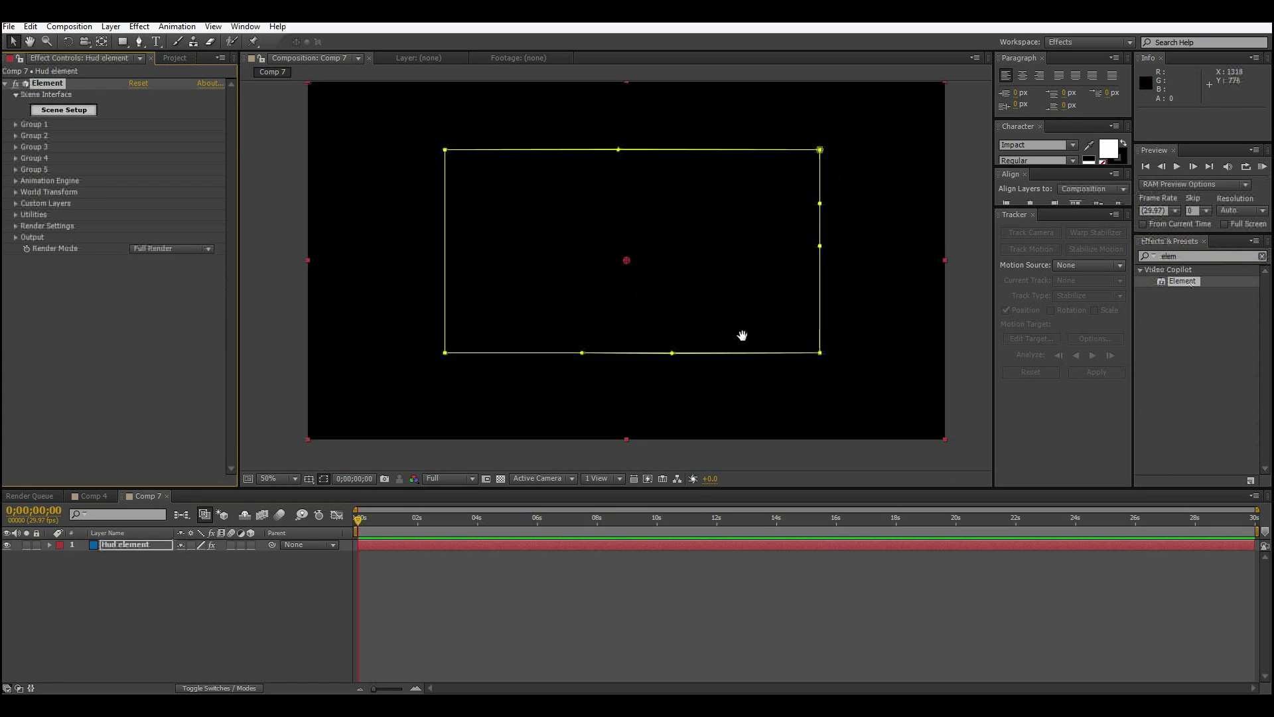
pyautogui.moveTo(742, 335); pyautogui.dragTo(751, 352)
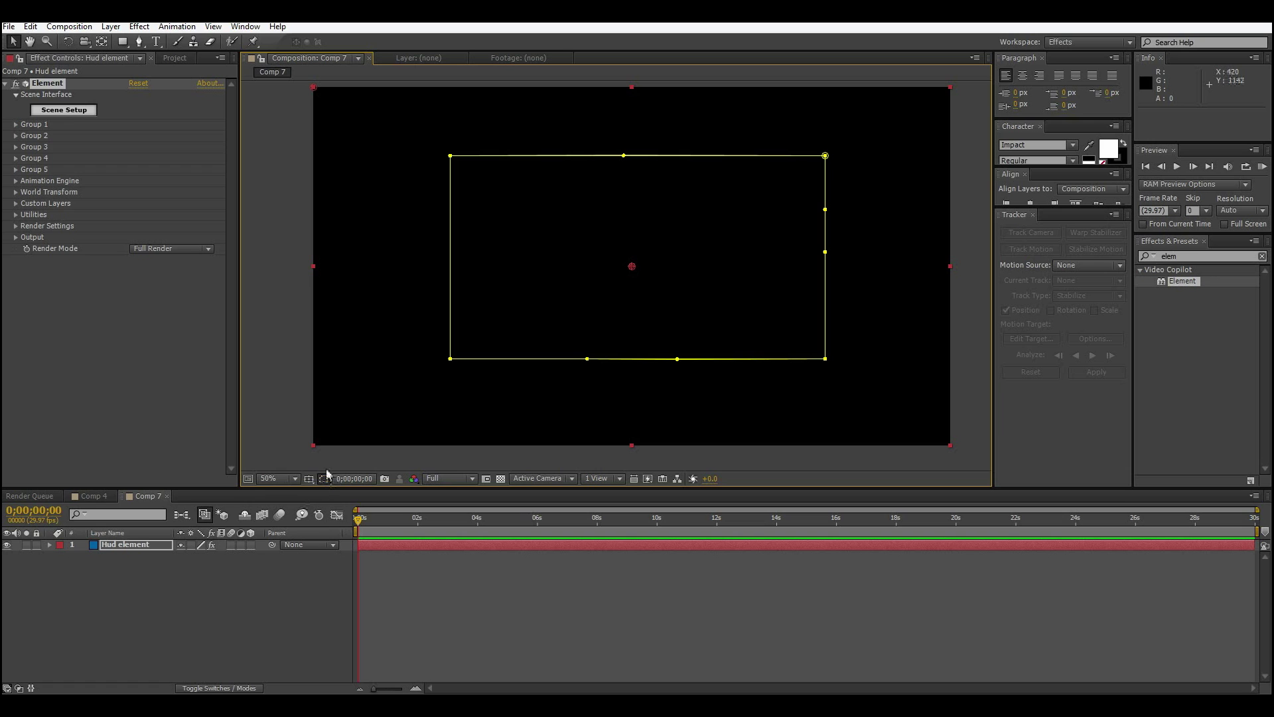
pyautogui.click(325, 481)
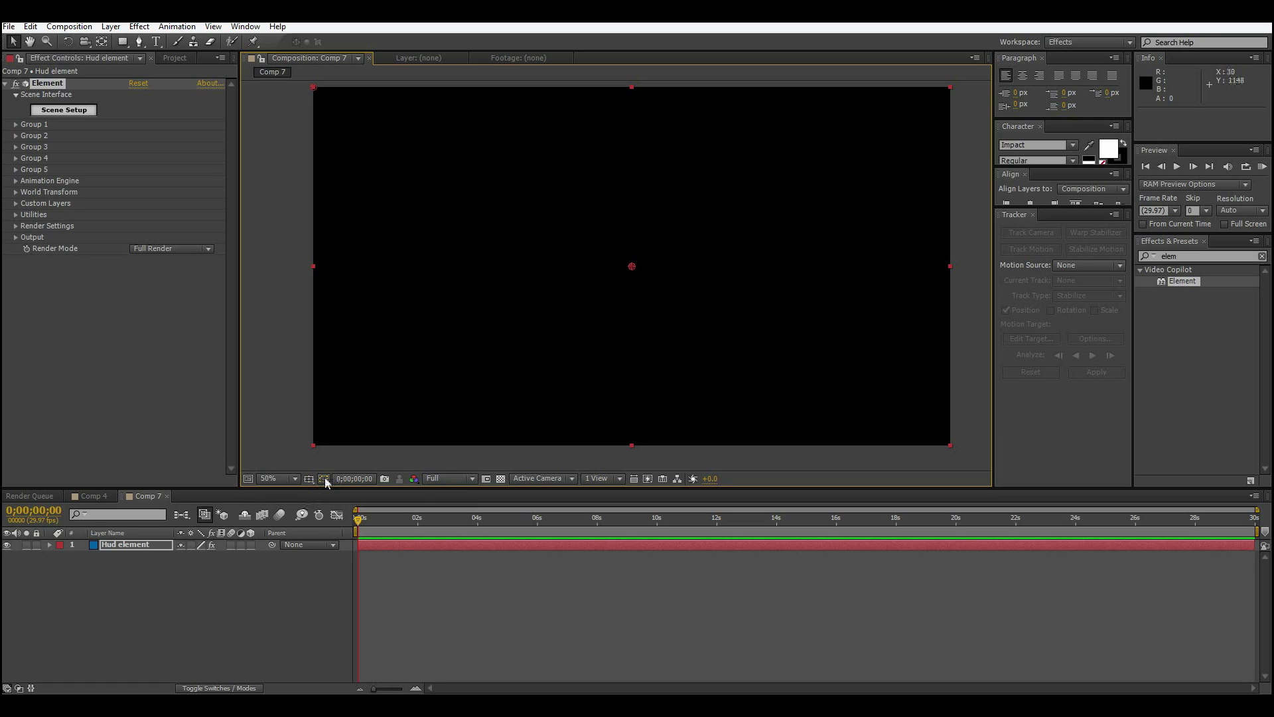
pyautogui.click(326, 481)
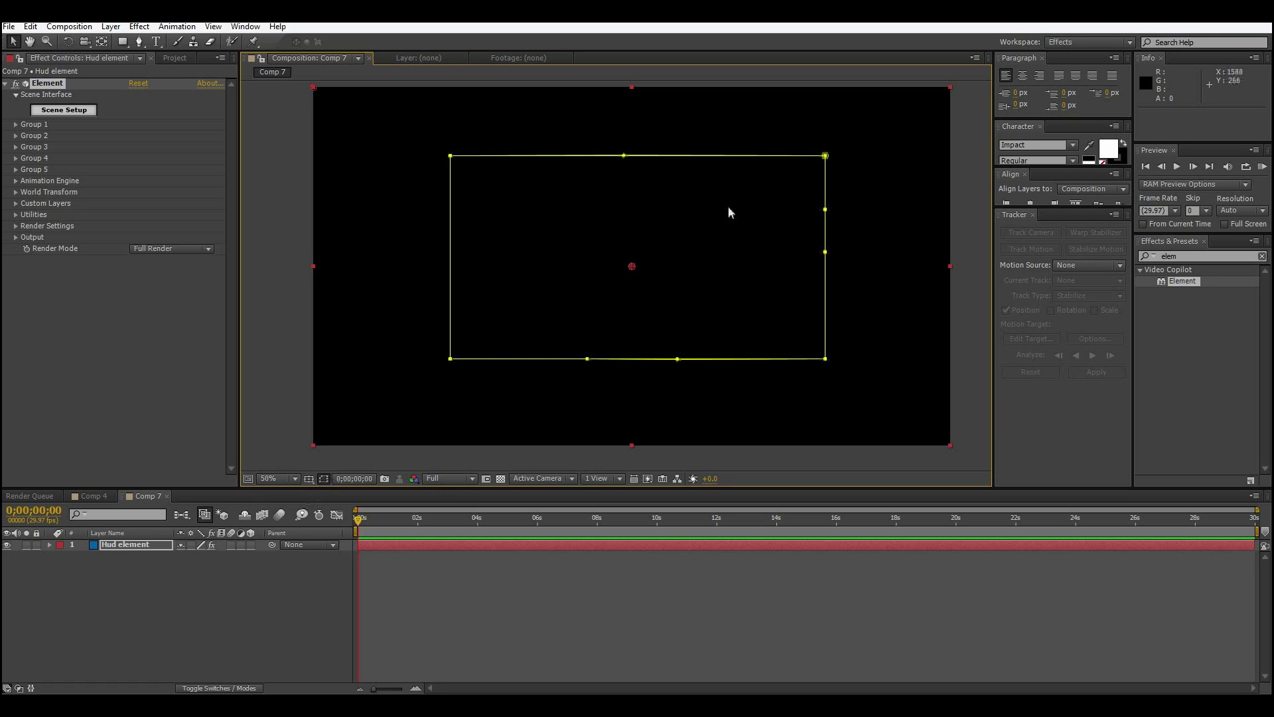
# Set the Element effect's Custom Text and Masks Path Layer 1 to '1. Hud element'.
pyautogui.click(324, 479)
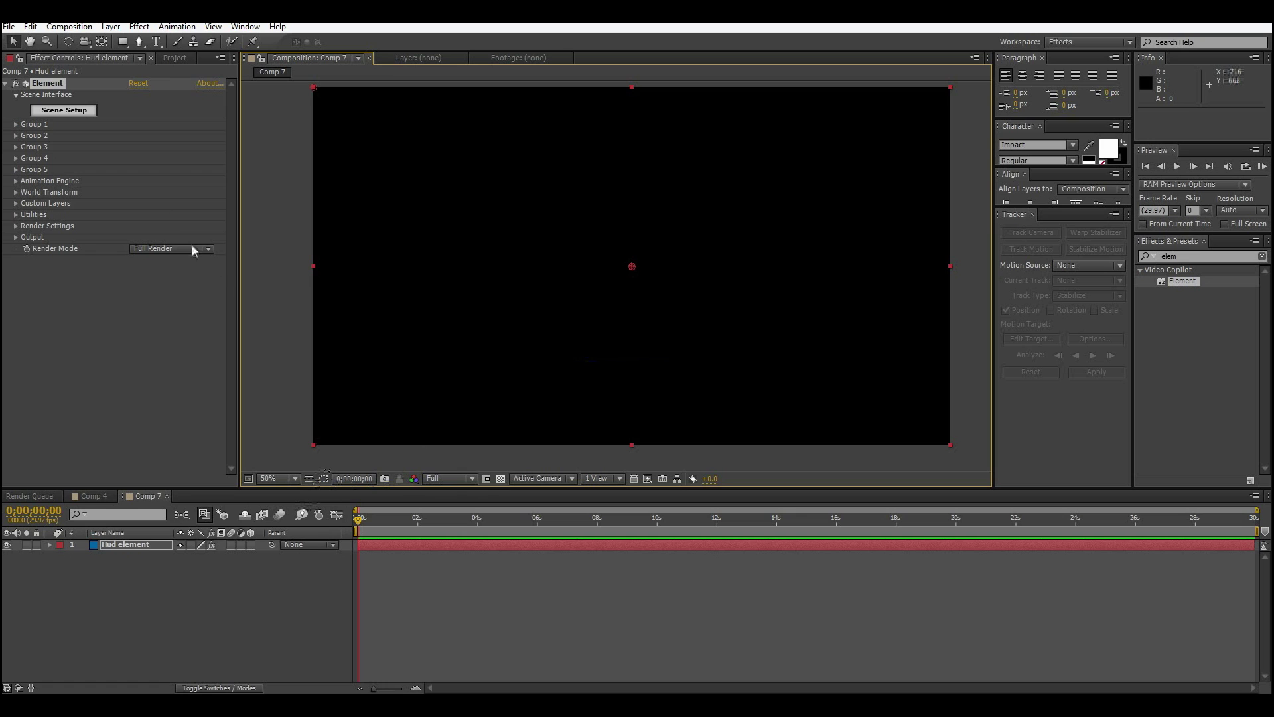
pyautogui.click(15, 204)
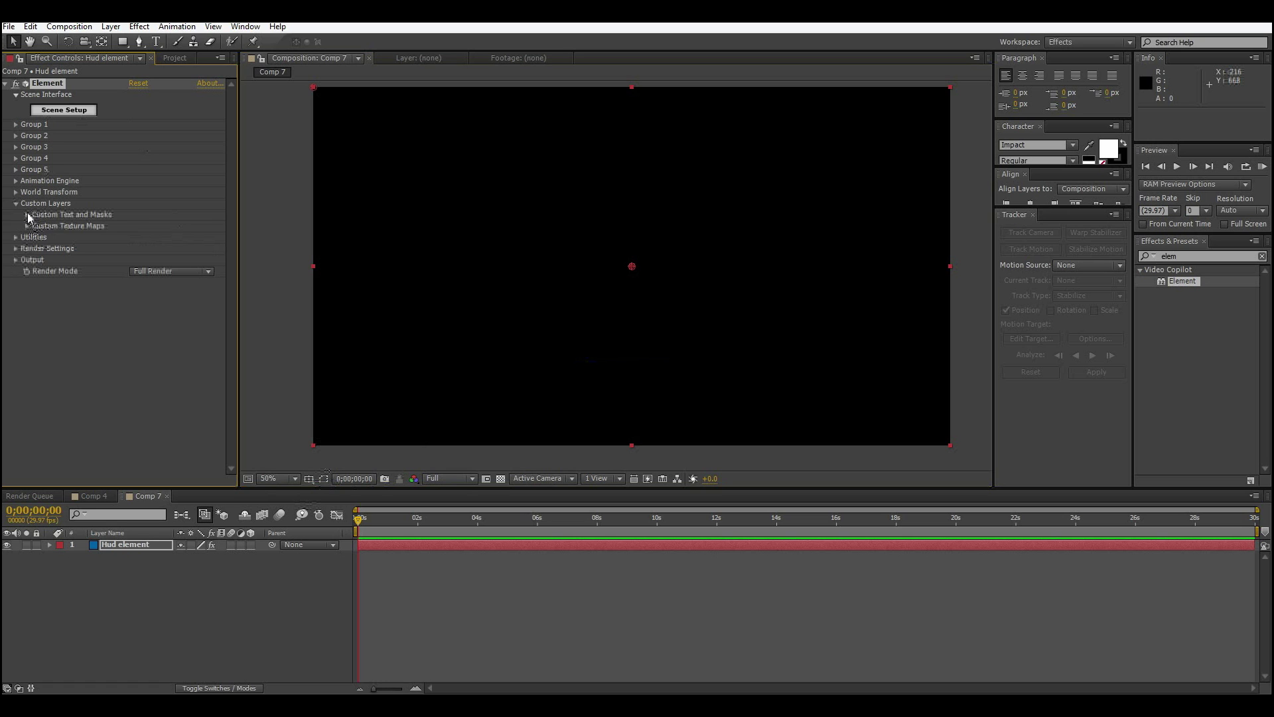
pyautogui.click(28, 215)
pyautogui.click(138, 226)
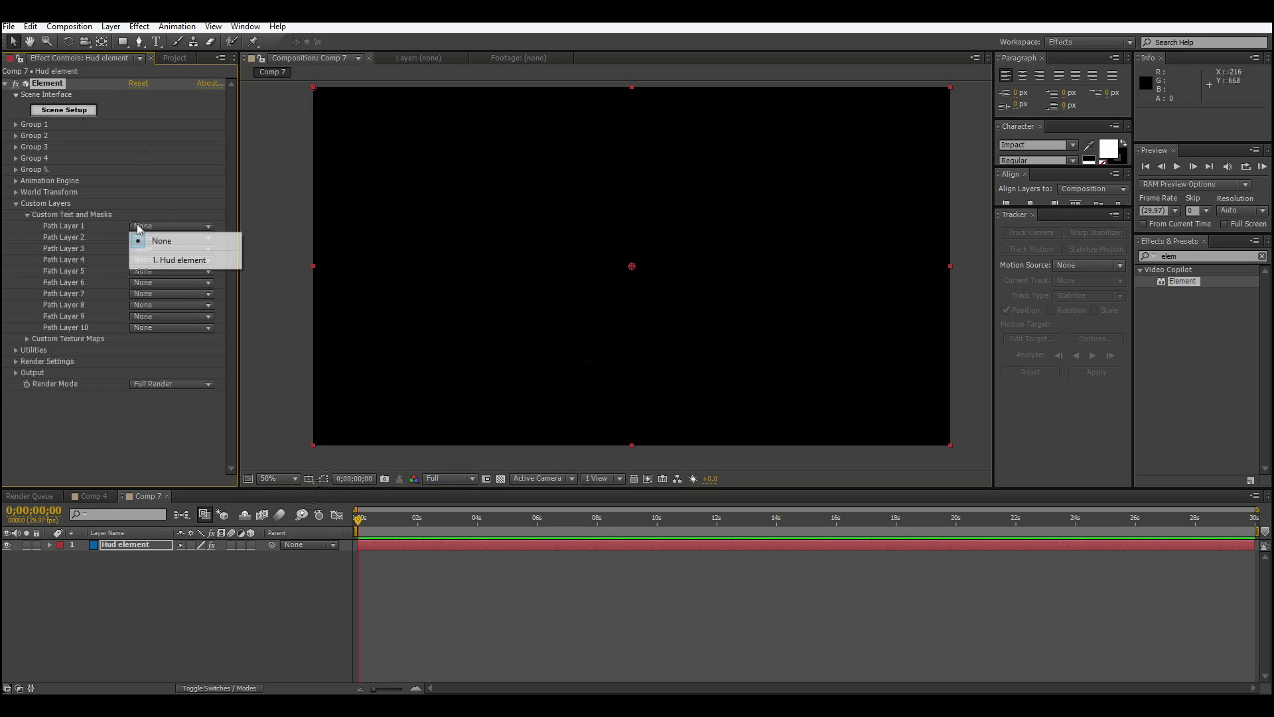
pyautogui.click(163, 259)
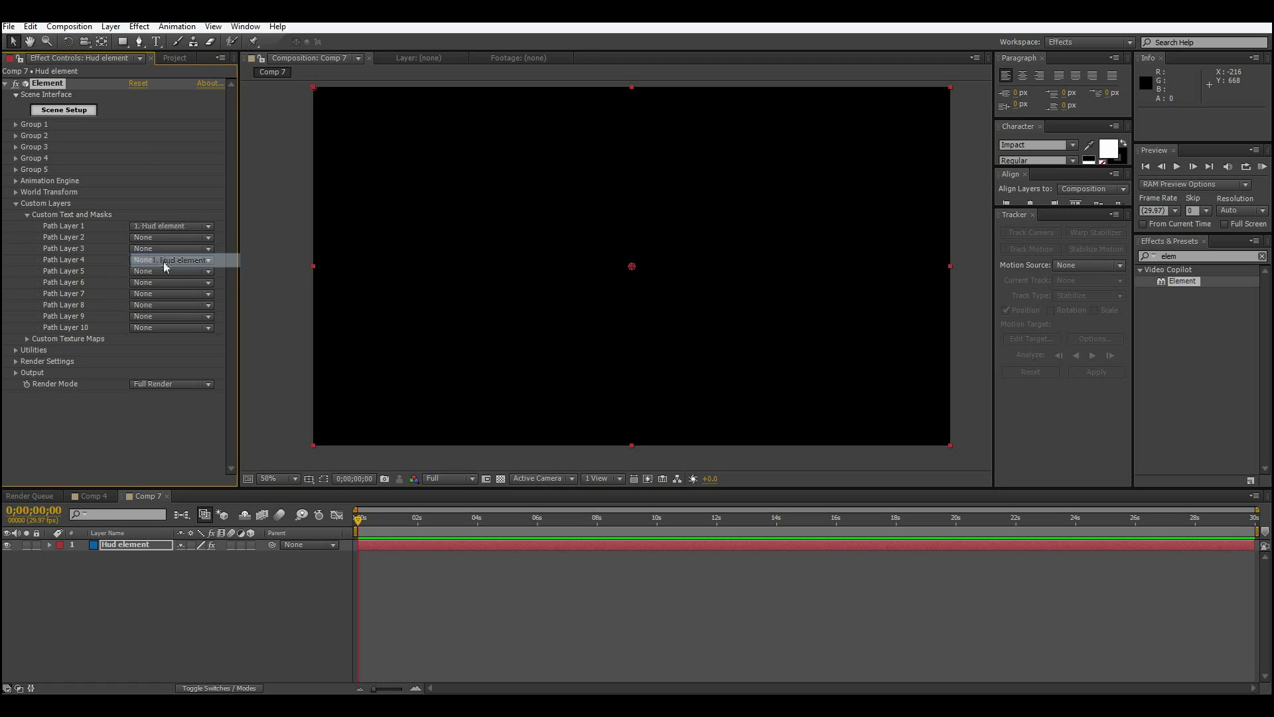
pyautogui.click(16, 203)
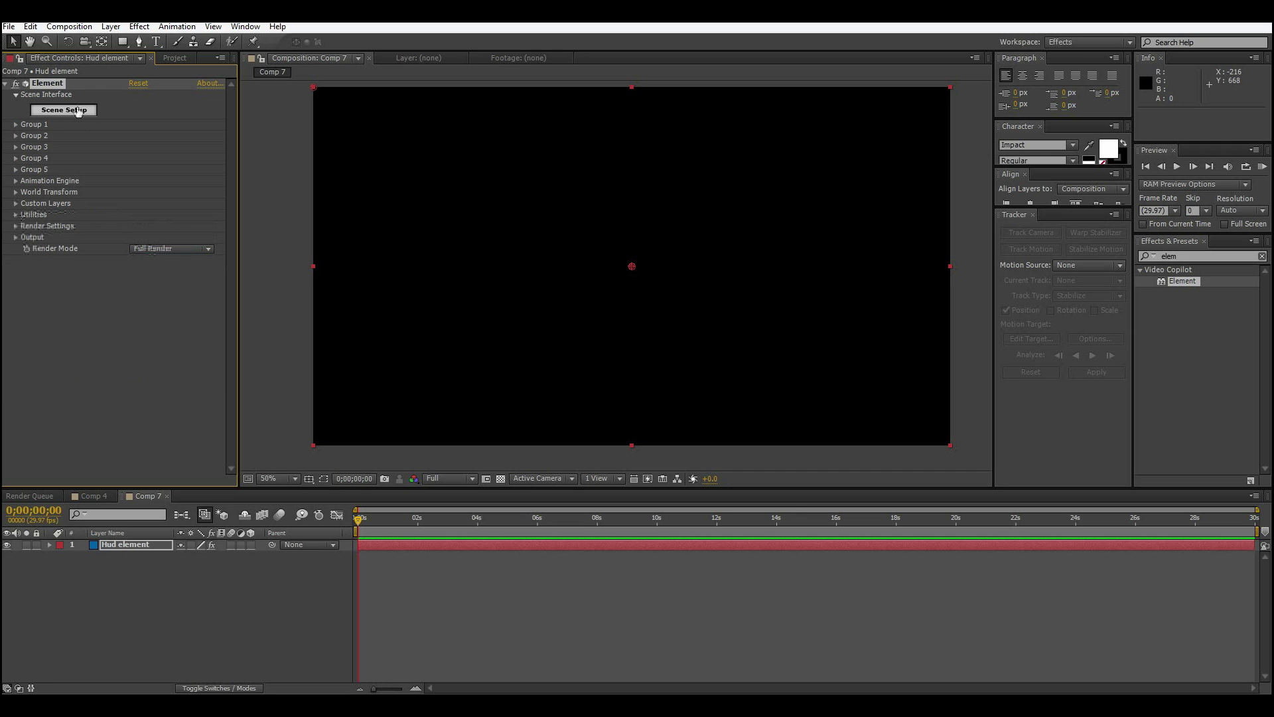
pyautogui.click(73, 110)
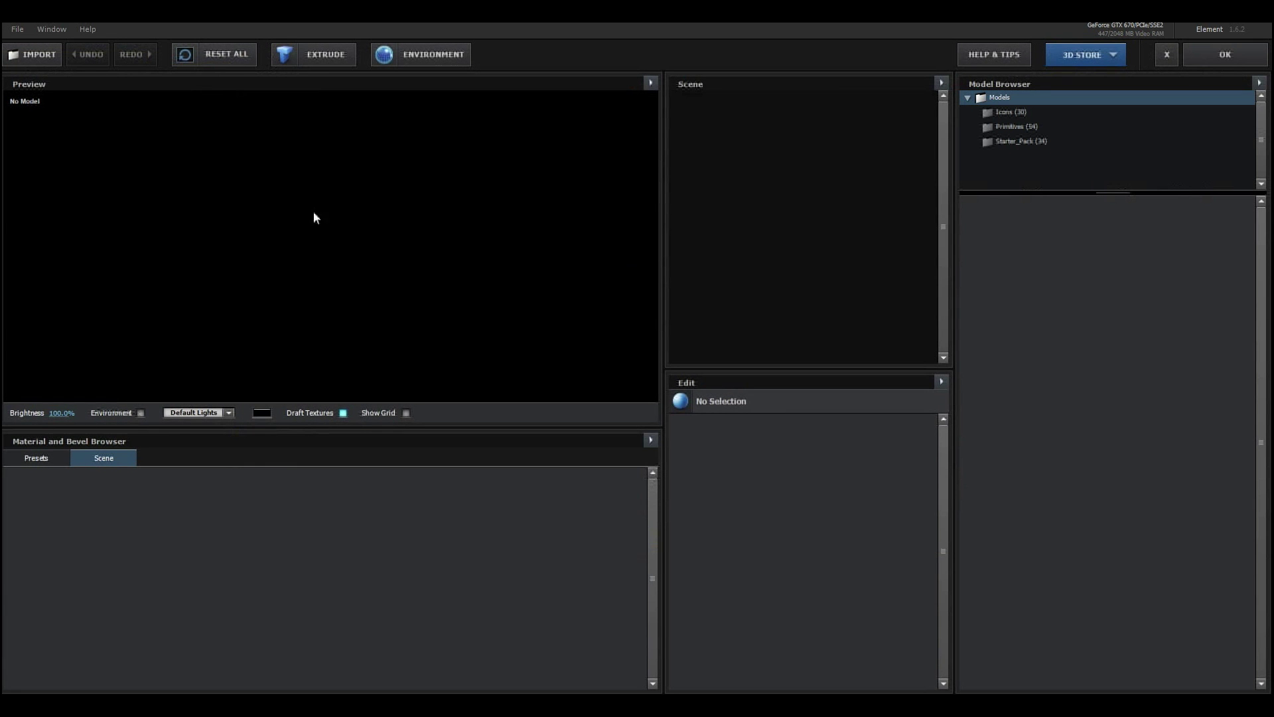
# Extrude Custom Path 1 into an Extrusion Model and preview it as a point cloud.
pyautogui.click(318, 65)
pyautogui.moveTo(367, 367); pyautogui.dragTo(807, 143)
pyautogui.click(651, 83)
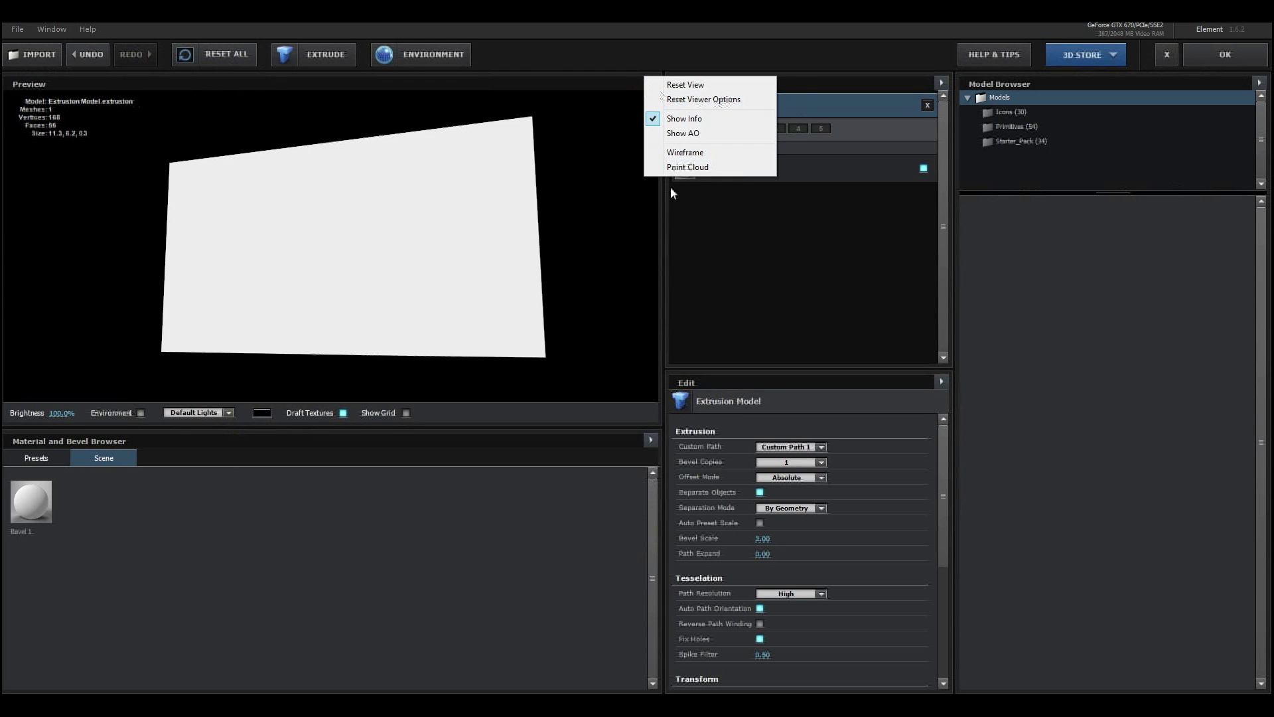
pyautogui.click(690, 166)
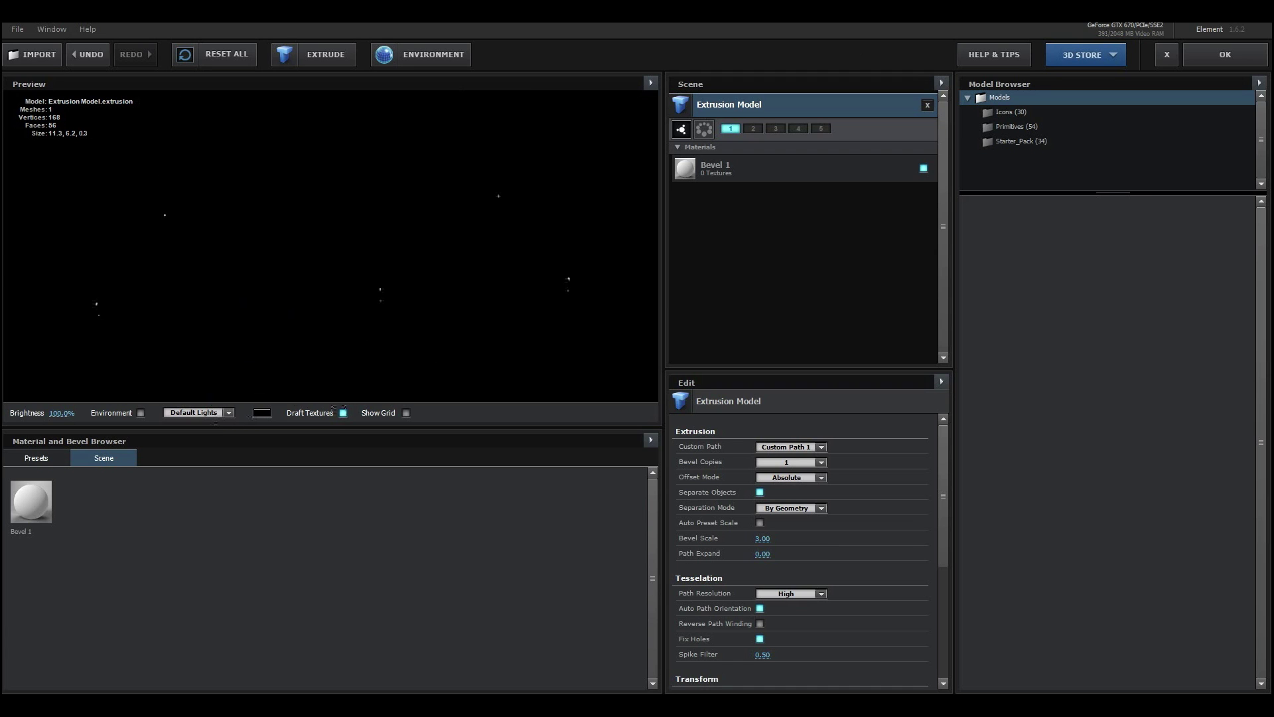
# Apply the Two_Color_Red preset to Bevel 1 and raise its bevel size, expand edges and bevel depth.
pyautogui.click(52, 461)
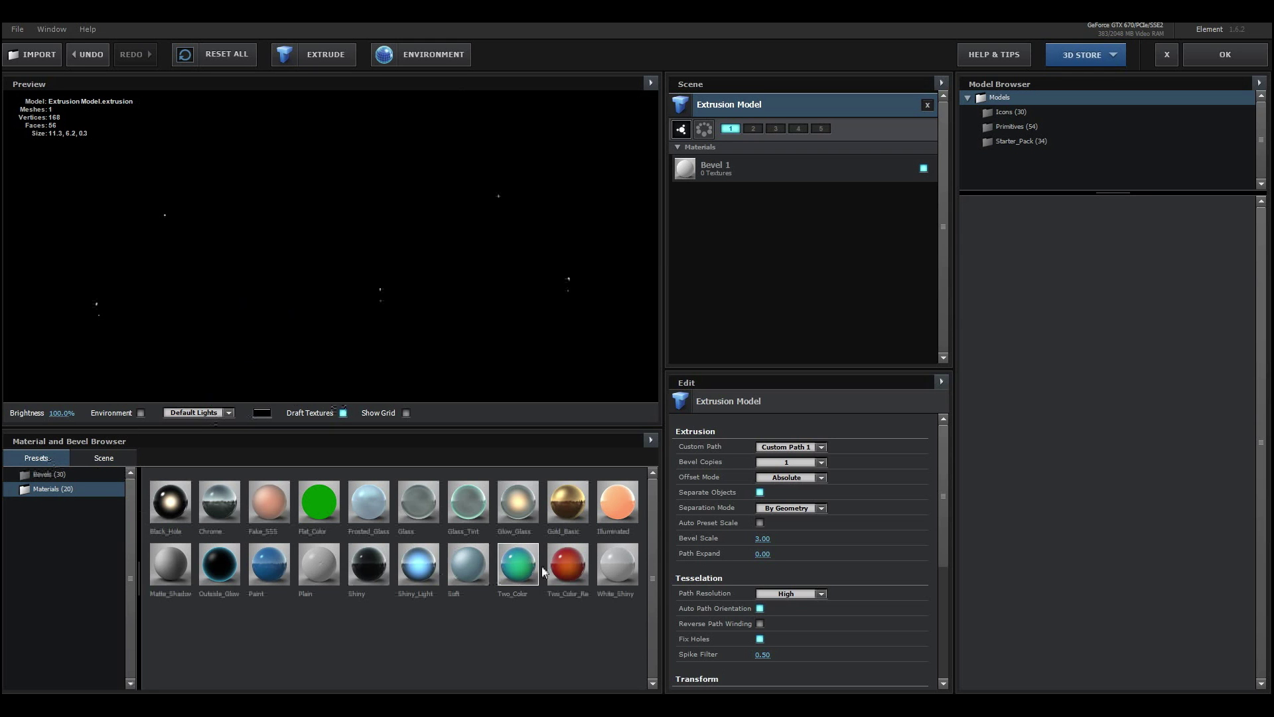
pyautogui.moveTo(574, 568); pyautogui.dragTo(730, 168)
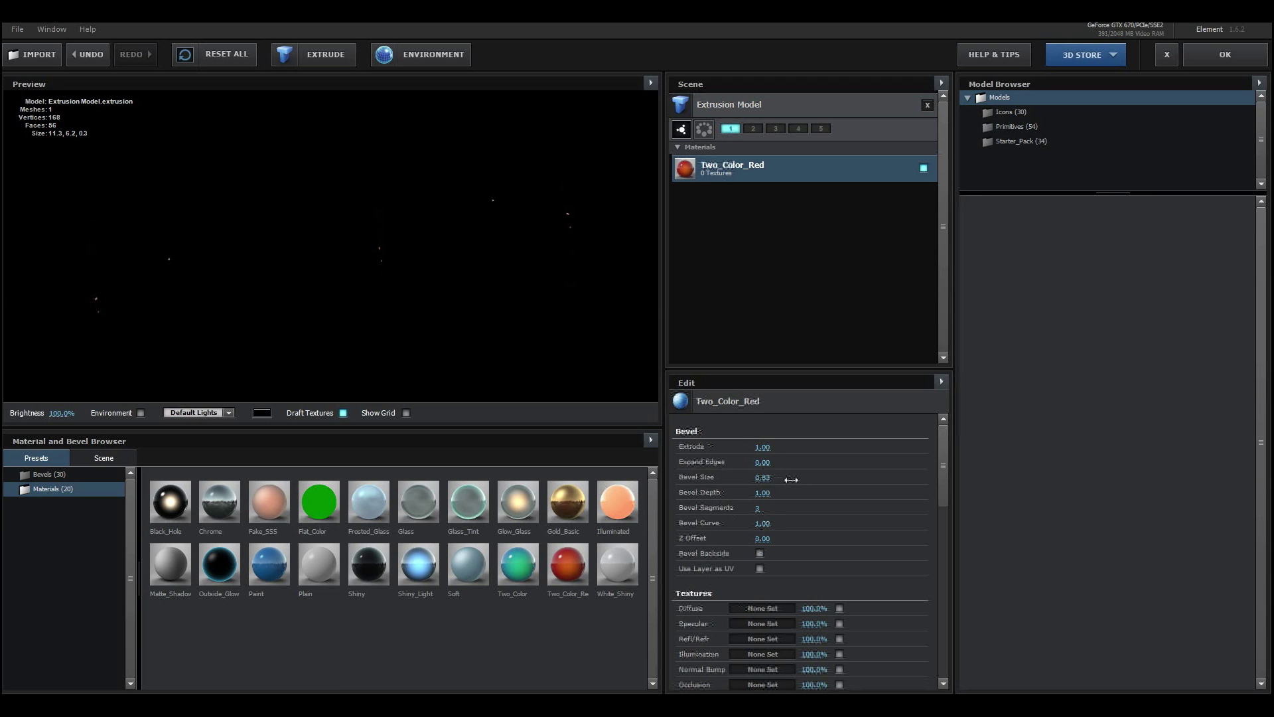
pyautogui.moveTo(937, 437); pyautogui.dragTo(1068, 423)
pyautogui.moveTo(800, 478); pyautogui.dragTo(1268, 412)
pyautogui.moveTo(766, 467); pyautogui.dragTo(893, 461)
pyautogui.moveTo(764, 493); pyautogui.dragTo(1170, 456)
pyautogui.click(755, 106)
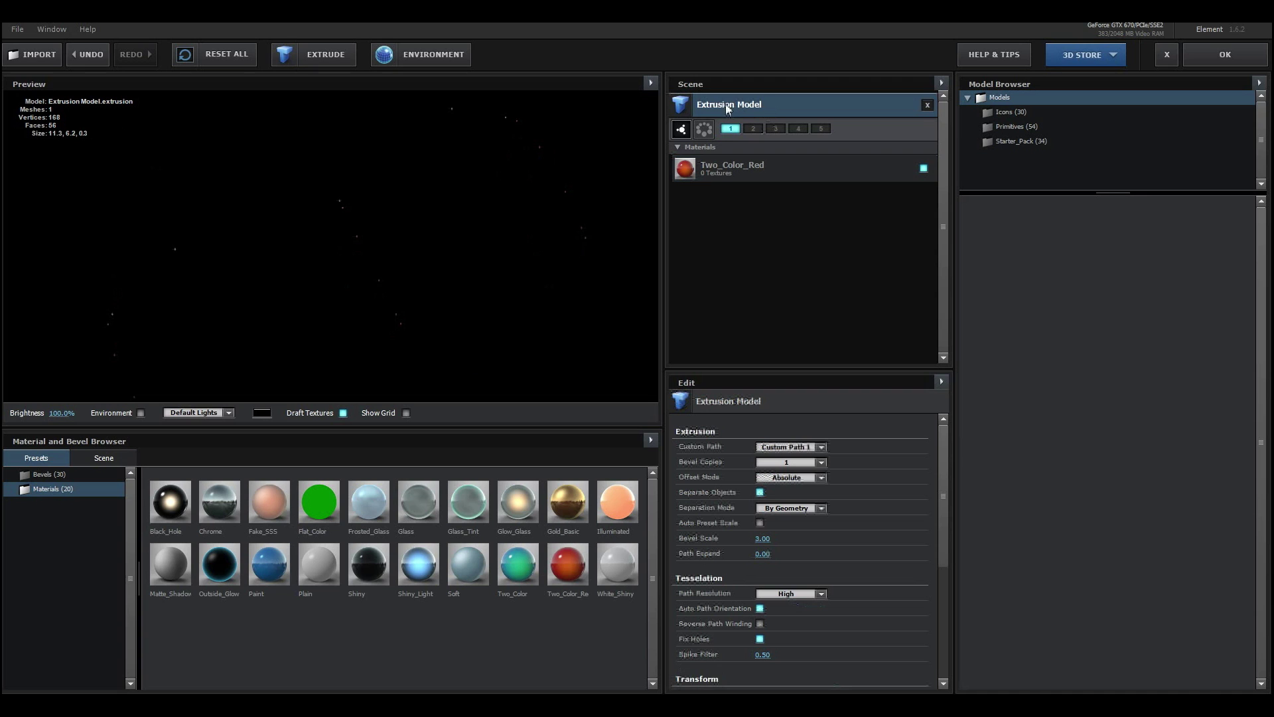
# Set Bevel Copies to 3 and apply the blue Paint material to Bevel 2.
pyautogui.click(789, 463)
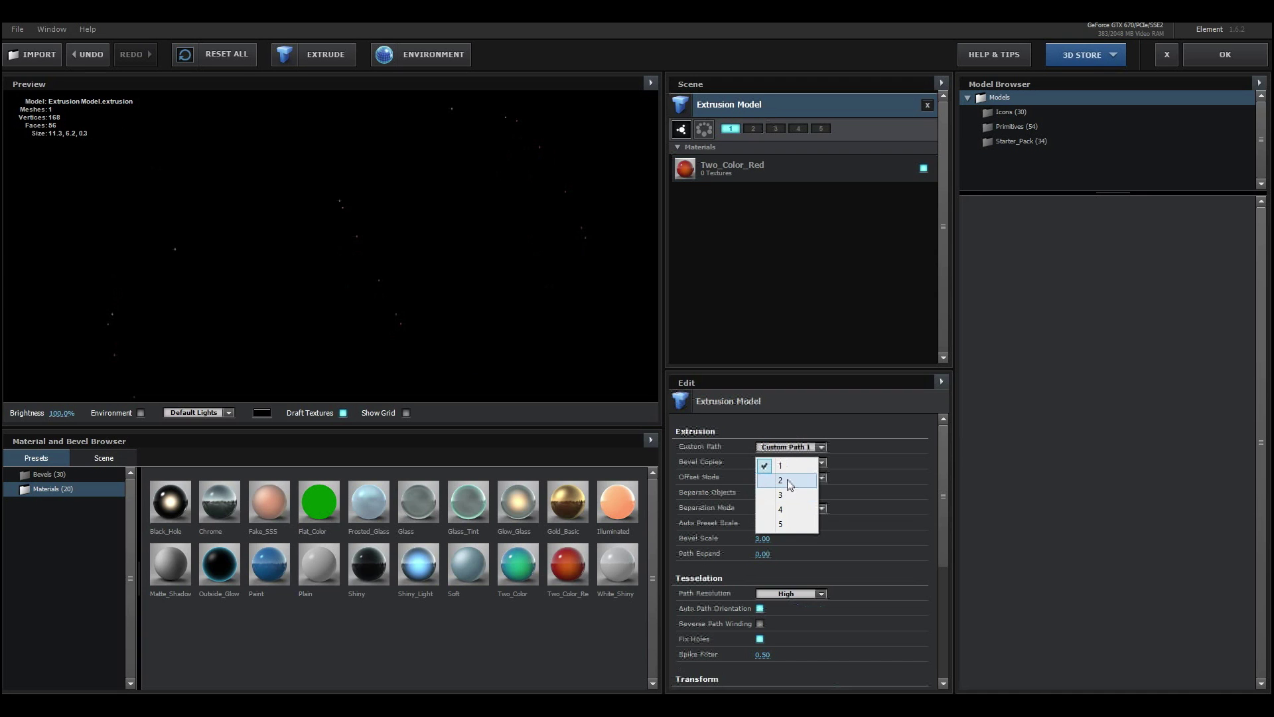
pyautogui.click(783, 495)
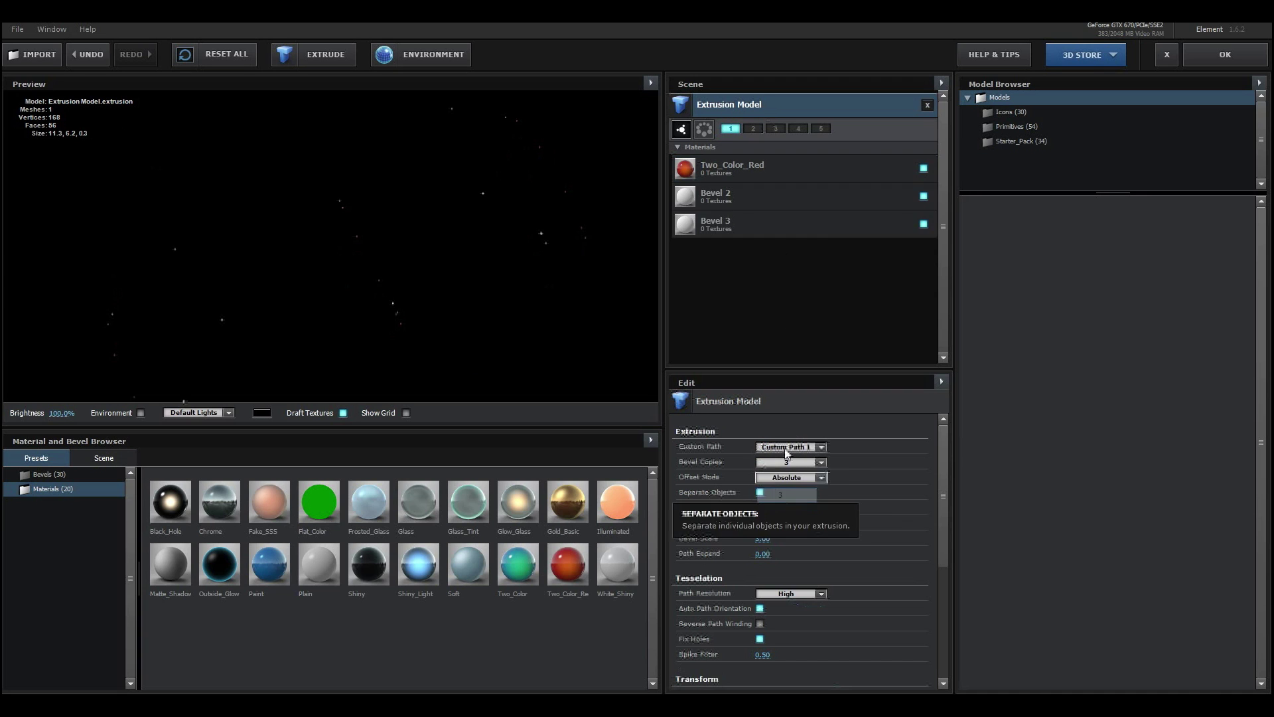
pyautogui.click(763, 190)
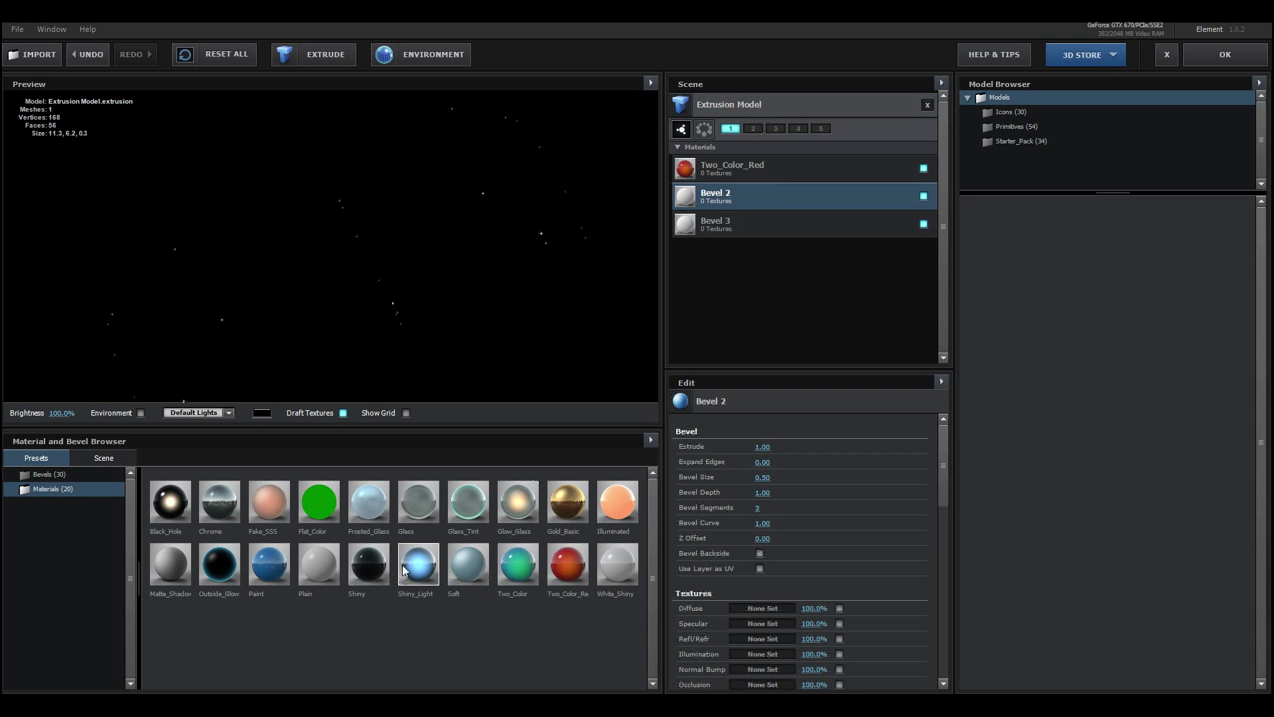
pyautogui.moveTo(269, 564)
pyautogui.mouseDown()
pyautogui.moveTo(809, 229)
pyautogui.moveTo(798, 199)
pyautogui.mouseUp()
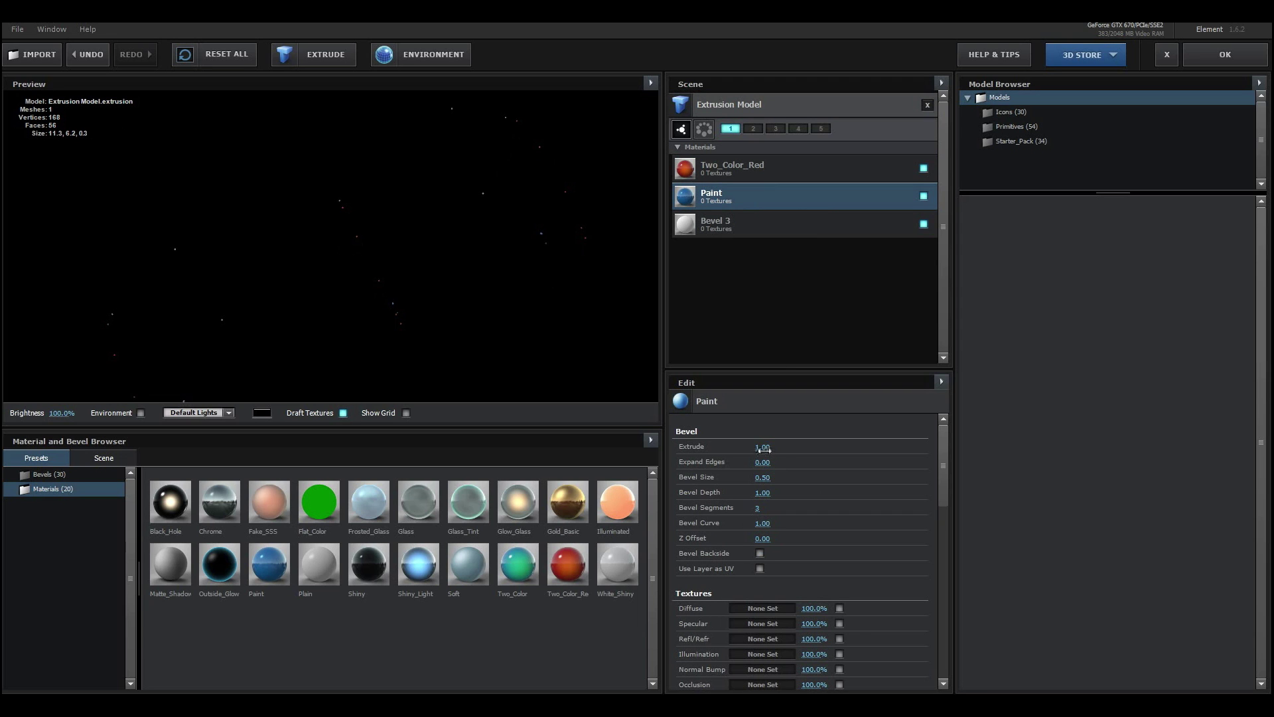
# Raise Paint's extrude to 4.80, set bevel size to 1.76 and bevel depth to 100.
pyautogui.moveTo(800, 445); pyautogui.dragTo(950, 405)
pyautogui.moveTo(763, 480); pyautogui.dragTo(852, 464)
pyautogui.moveTo(1149, 439); pyautogui.dragTo(1143, 442)
pyautogui.moveTo(861, 472); pyautogui.dragTo(843, 480)
pyautogui.moveTo(759, 495); pyautogui.dragTo(1080, 423)
pyautogui.moveTo(1246, 424); pyautogui.dragTo(1013, 462)
pyautogui.click(761, 496)
pyautogui.write('10')
pyautogui.press('Return')
# Set Paint's Z offset to -4.48 and its bevel depth to 50.
pyautogui.moveTo(763, 539); pyautogui.dragTo(774, 563)
pyautogui.moveTo(702, 560); pyautogui.dragTo(1040, 469)
pyautogui.click(761, 495)
pyautogui.write('50')
pyautogui.press('Return')
# Apply Glow_Glass to Bevel 3, with bevel size about 1.03, expand edges 5.07, bevel depth 19.18.
pyautogui.click(800, 226)
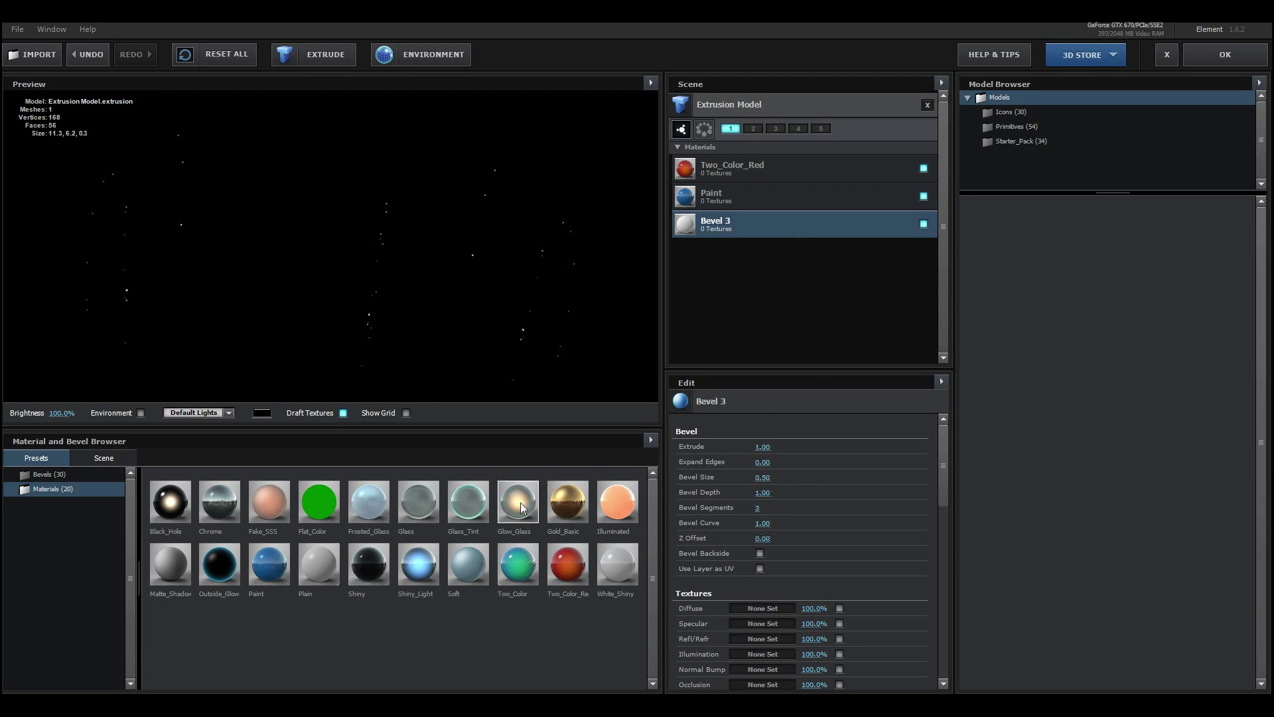
pyautogui.moveTo(521, 505); pyautogui.dragTo(786, 237)
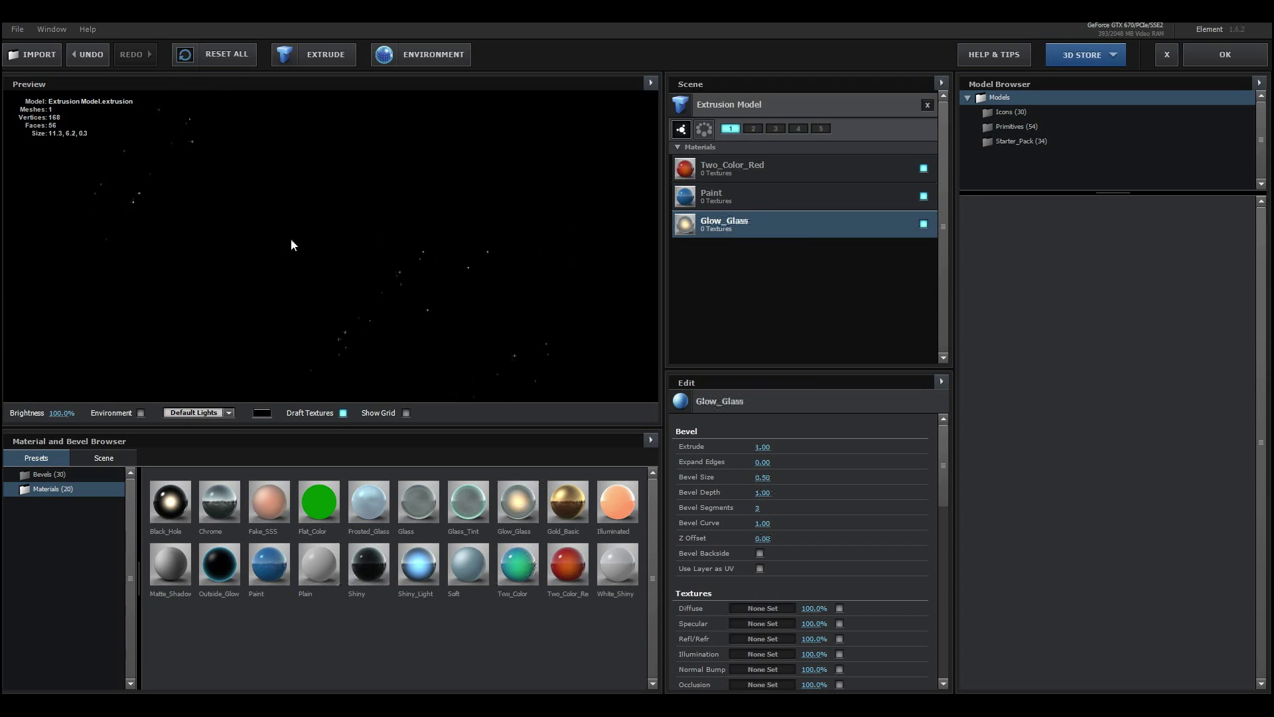
pyautogui.moveTo(763, 479); pyautogui.dragTo(865, 548)
pyautogui.moveTo(823, 456); pyautogui.dragTo(1031, 424)
pyautogui.moveTo(763, 493); pyautogui.dragTo(1267, 396)
pyautogui.click(728, 106)
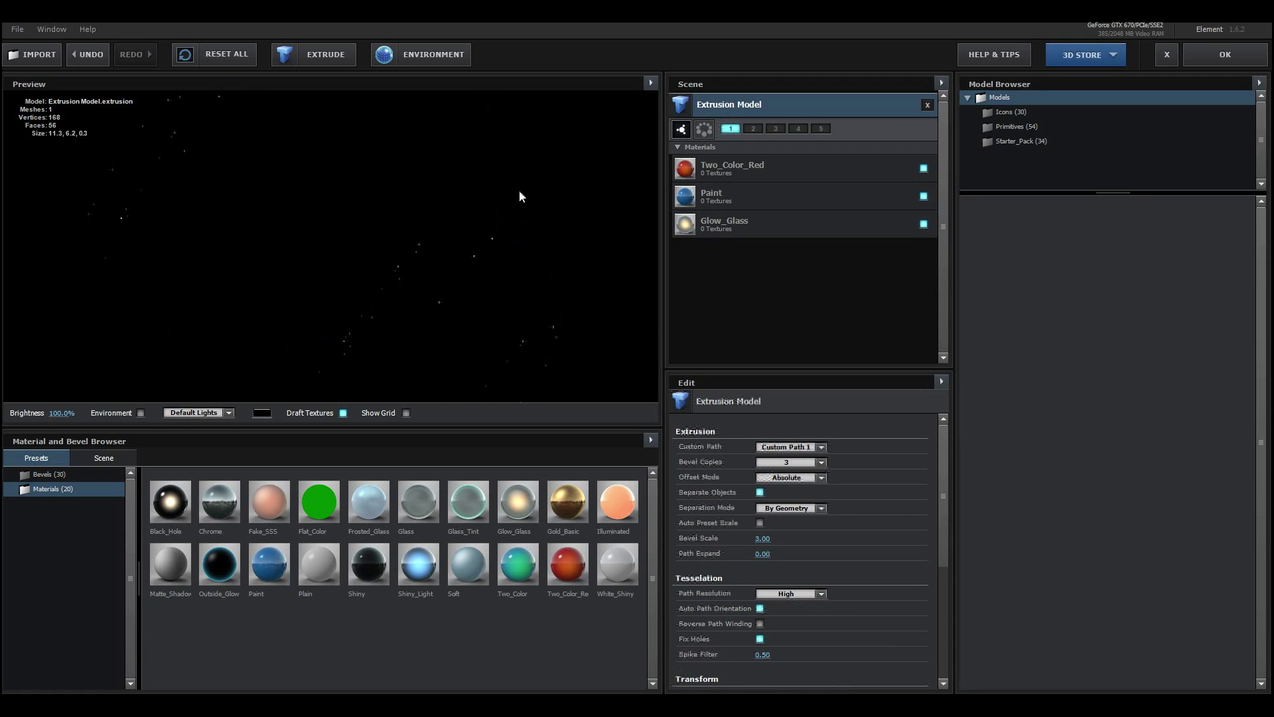
# Apply the scene setup and set the Element Output Polygon Mode to Point Cloud.
pyautogui.click(1233, 57)
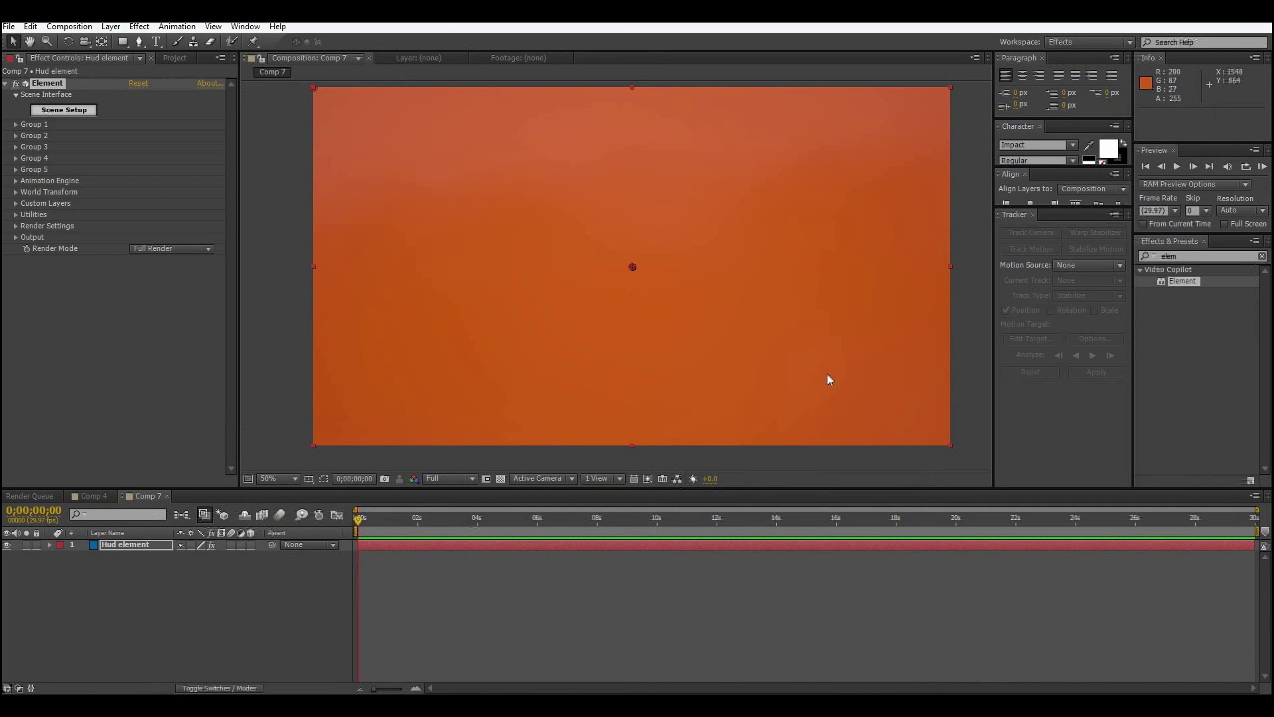
pyautogui.click(17, 238)
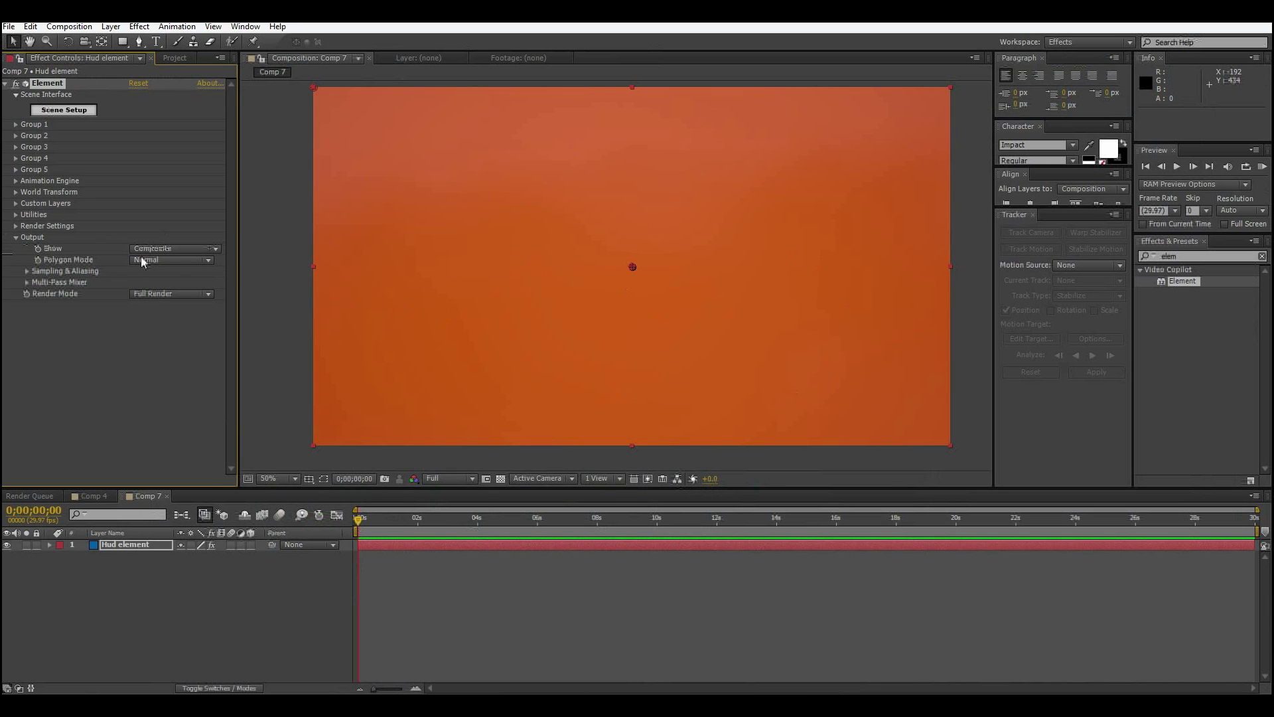
pyautogui.click(160, 249)
pyautogui.click(104, 264)
pyautogui.click(149, 261)
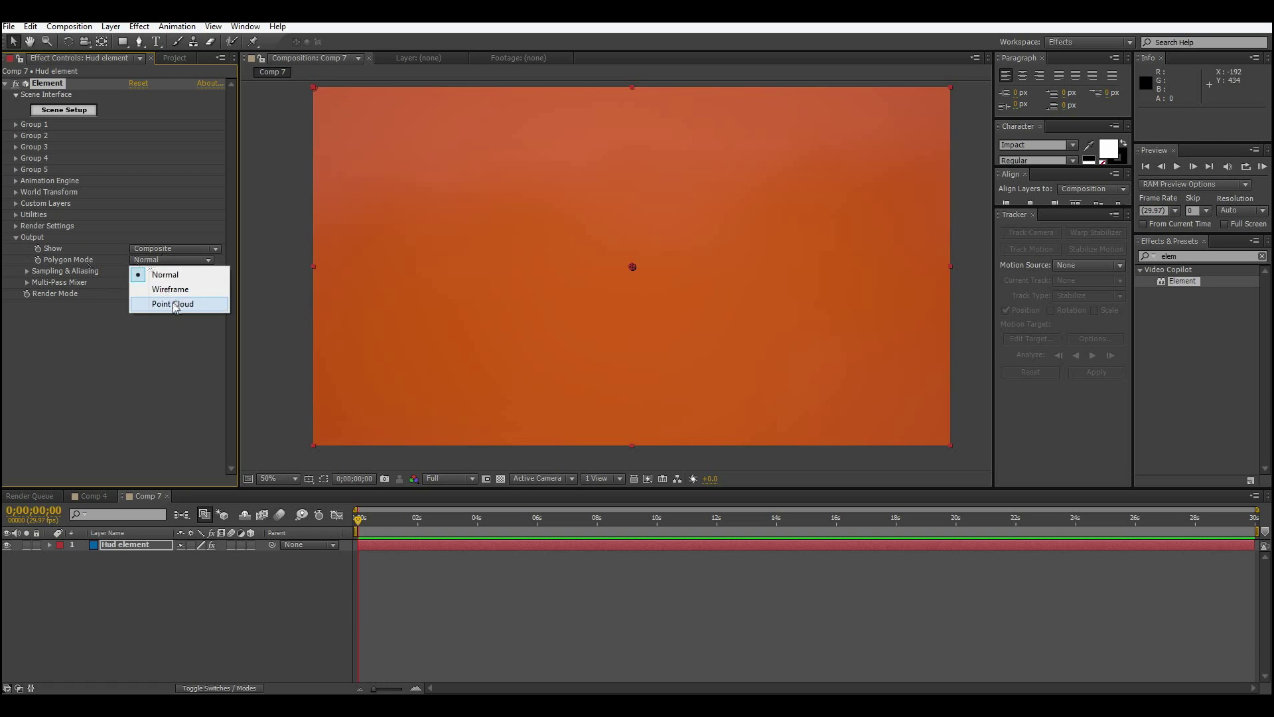
pyautogui.click(174, 304)
# Reselect the Hud element layer.
pyautogui.click(299, 435)
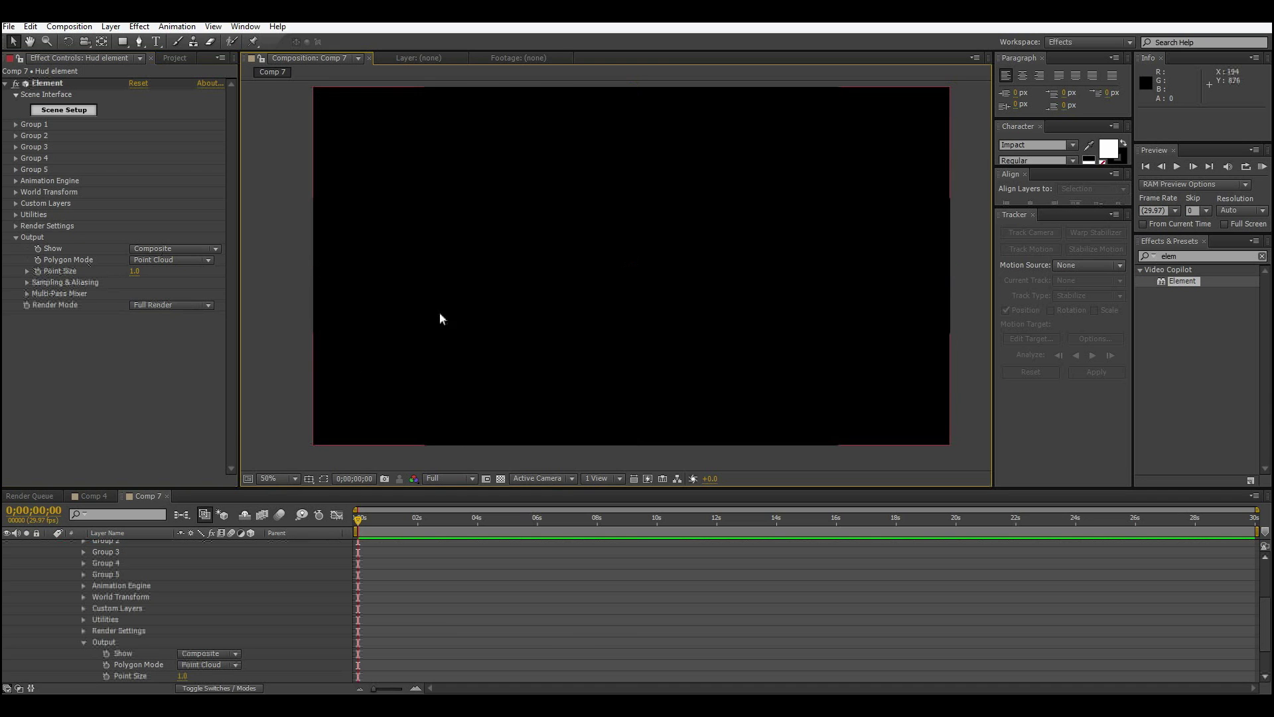
pyautogui.click(45, 574)
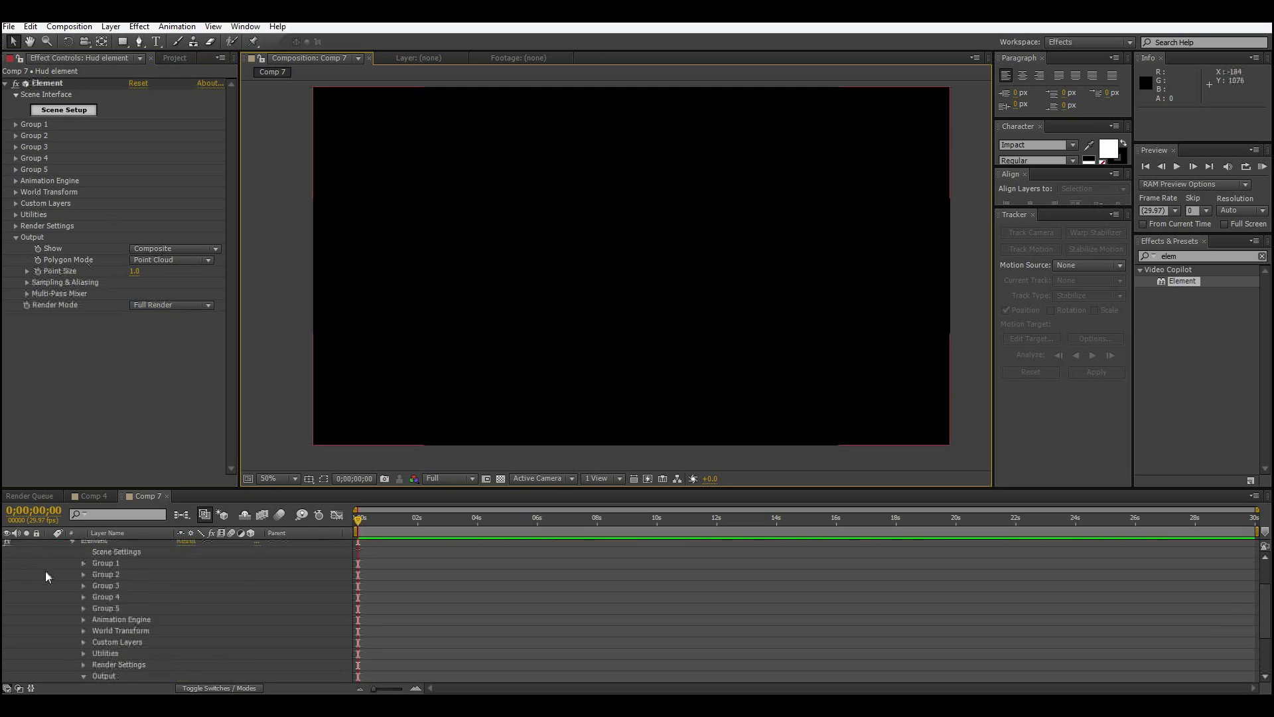
pyautogui.scroll(5, 54, 555)
# Add a new camera layer, Camera 1, with default settings.
pyautogui.click(49, 545)
pyautogui.rightClick(148, 581)
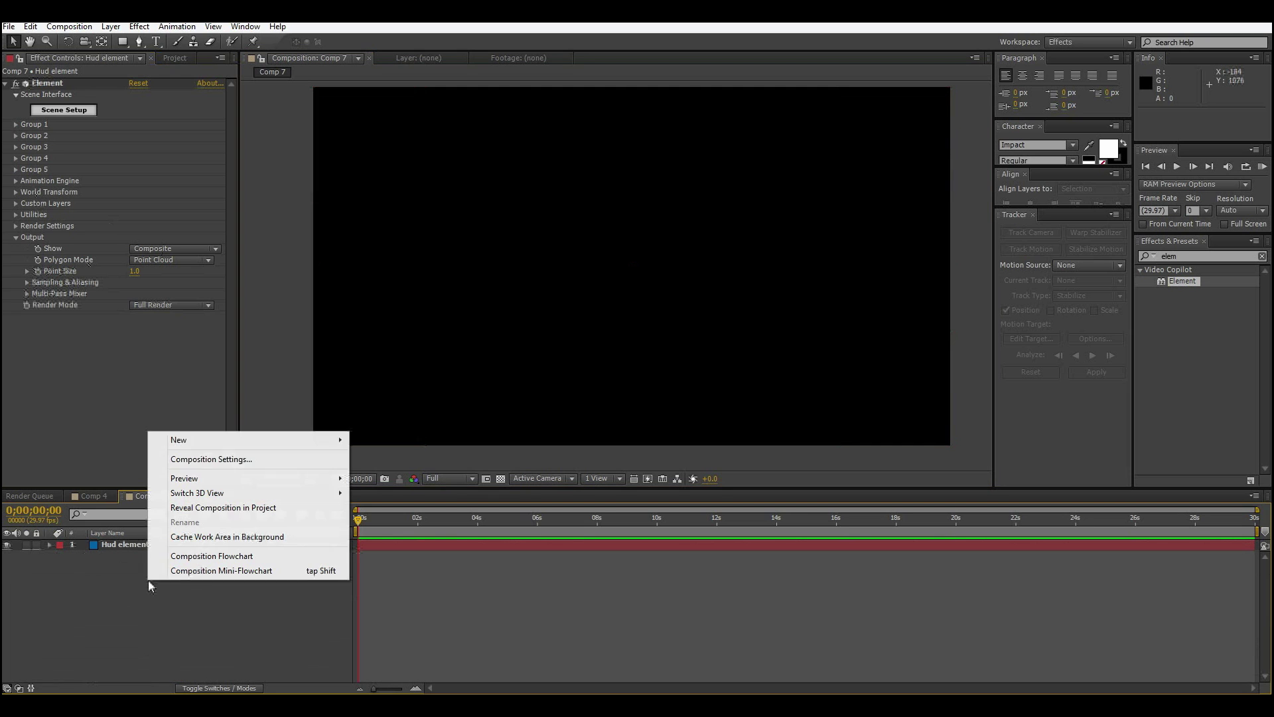
pyautogui.moveTo(263, 442)
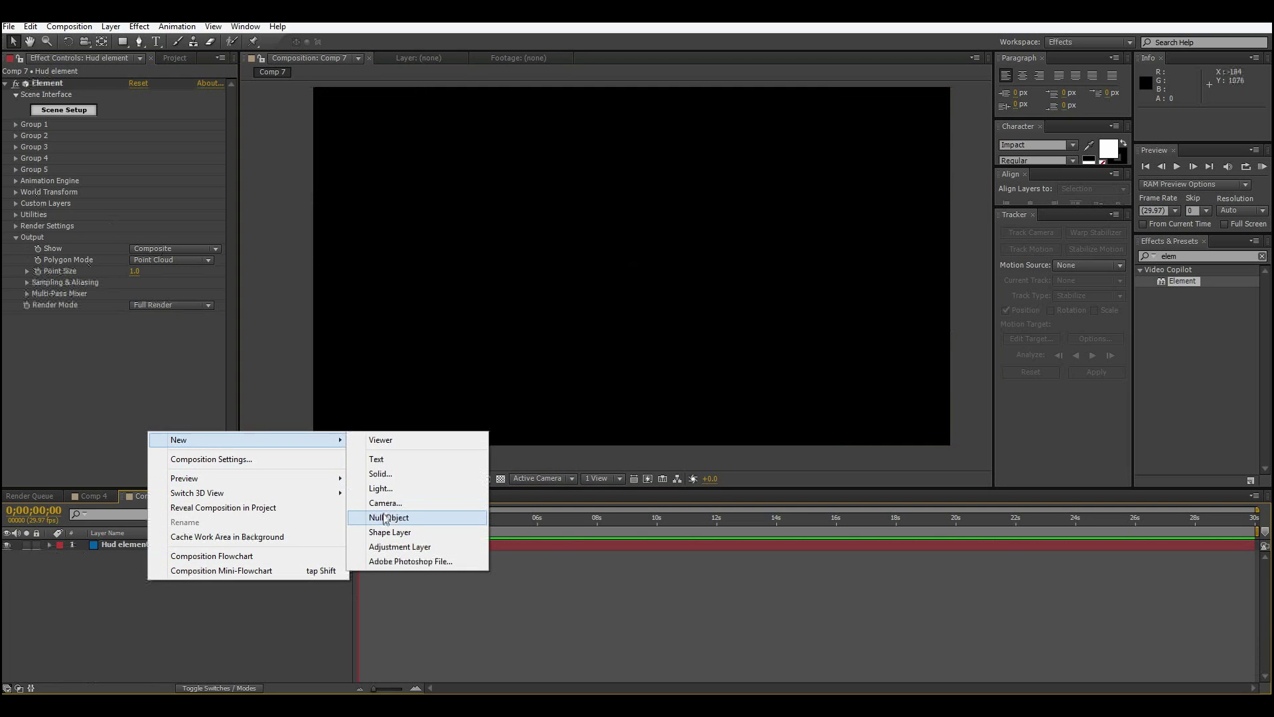
pyautogui.click(425, 514)
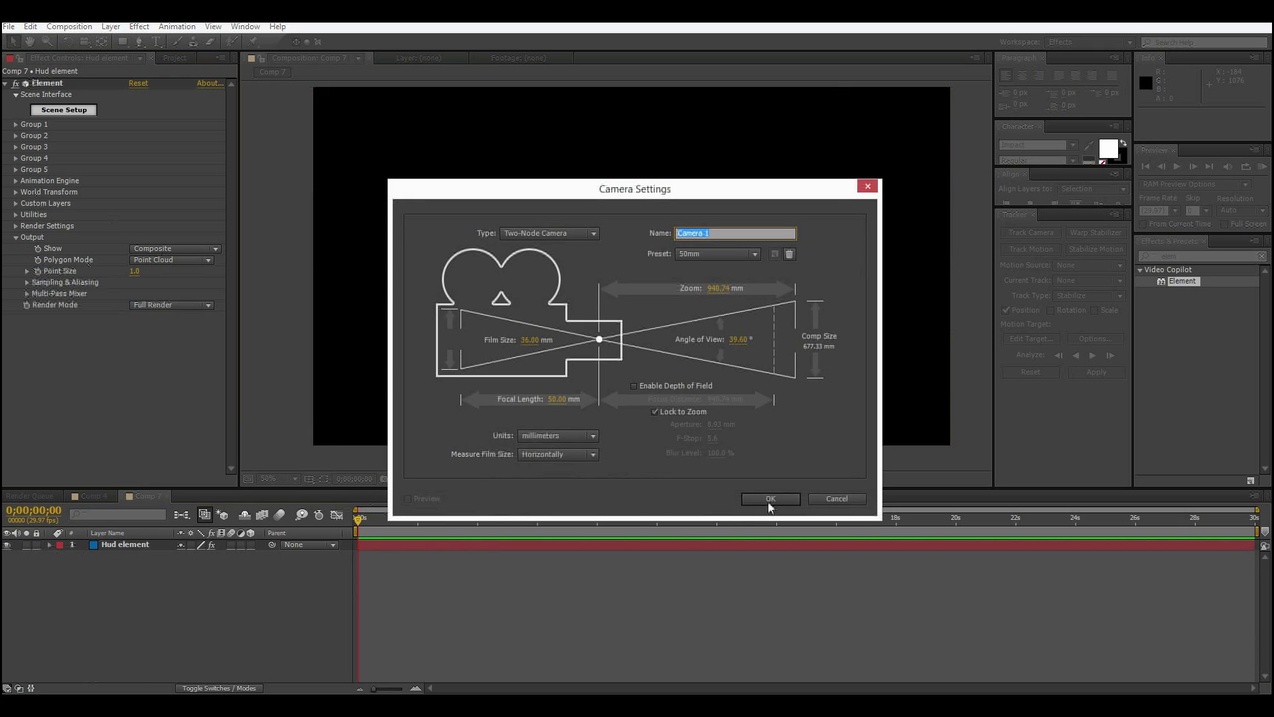
pyautogui.click(767, 500)
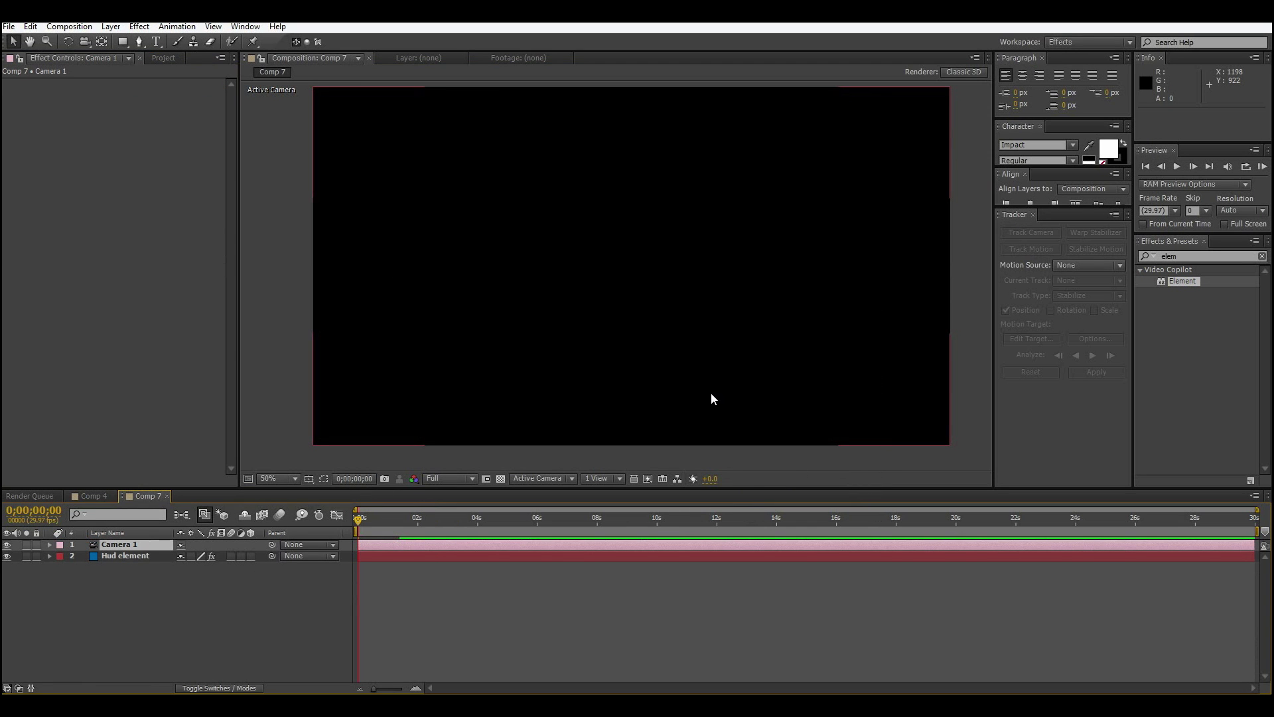
# Pull back and orbit Camera 1 to a new viewpoint, then reselect the Hud element layer.
pyautogui.press('c')
pyautogui.moveTo(648, 227); pyautogui.dragTo(670, 214)
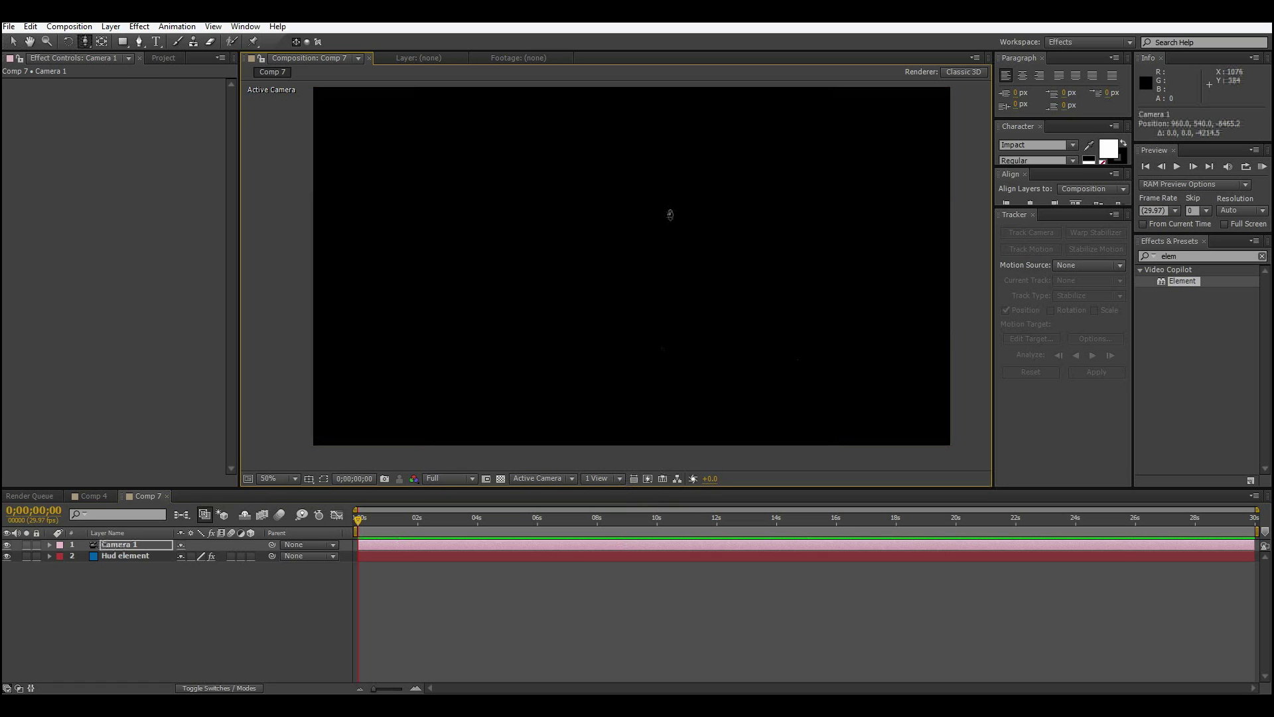
pyautogui.press('c')
pyautogui.moveTo(671, 213); pyautogui.dragTo(626, 305)
pyautogui.click(502, 480)
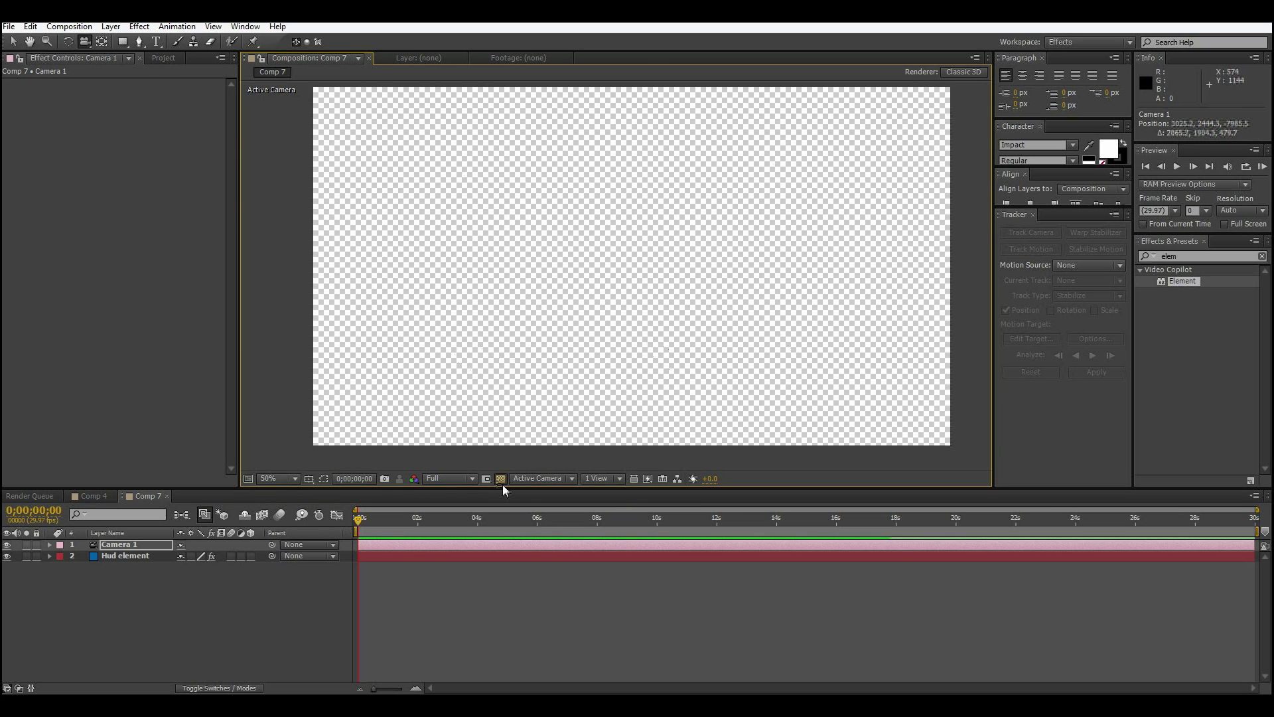
pyautogui.click(501, 479)
pyautogui.moveTo(614, 335); pyautogui.dragTo(606, 219)
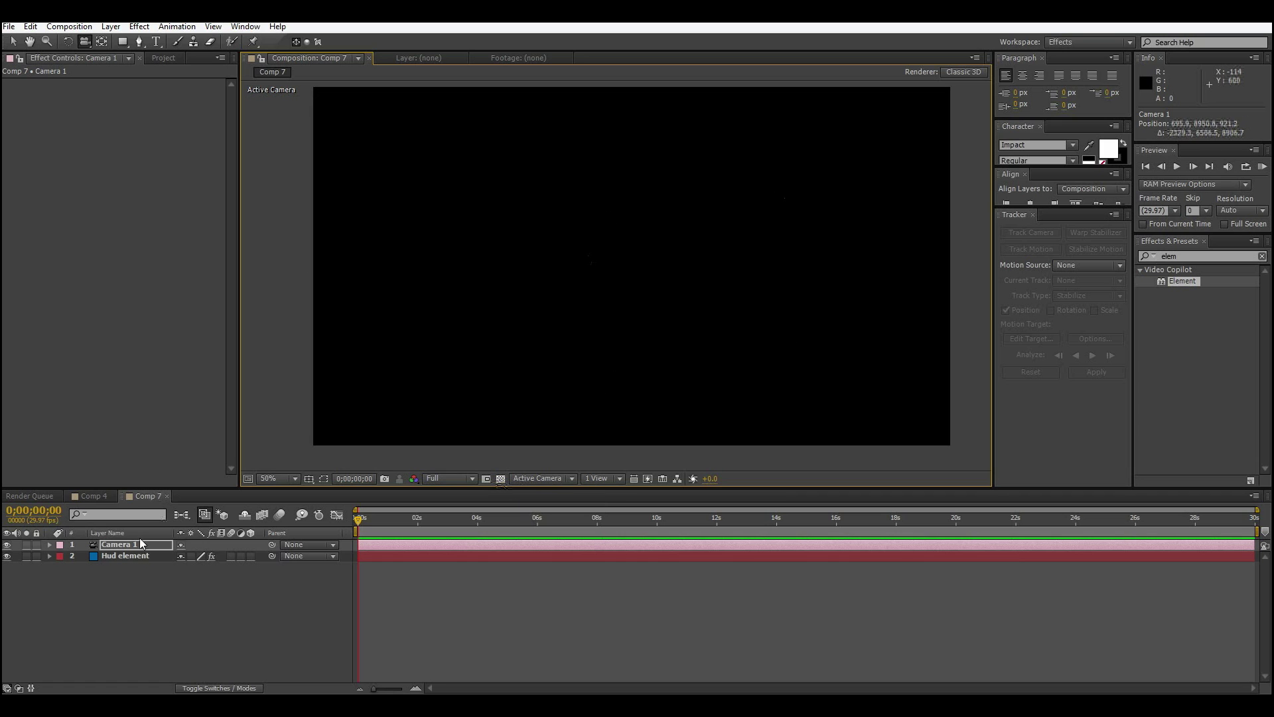
pyautogui.click(131, 556)
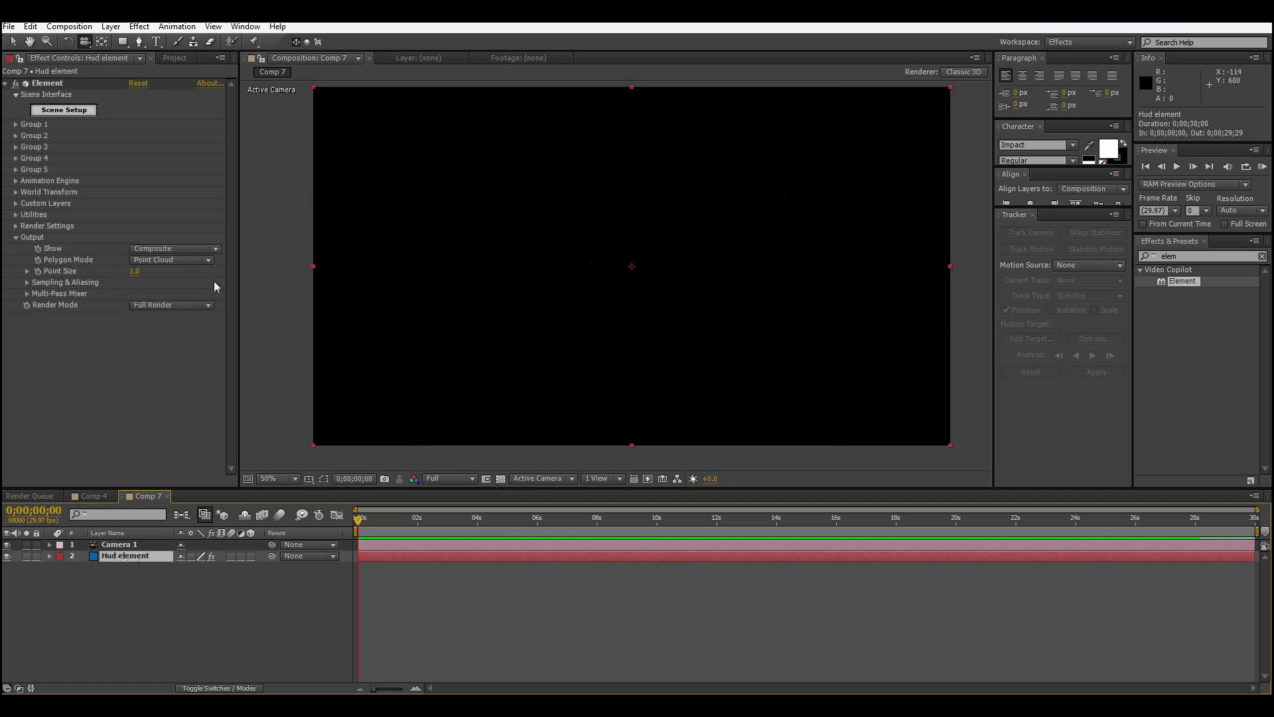
# Set the point size to 2.0 and orbit the camera around the point cloud.
pyautogui.click(135, 272)
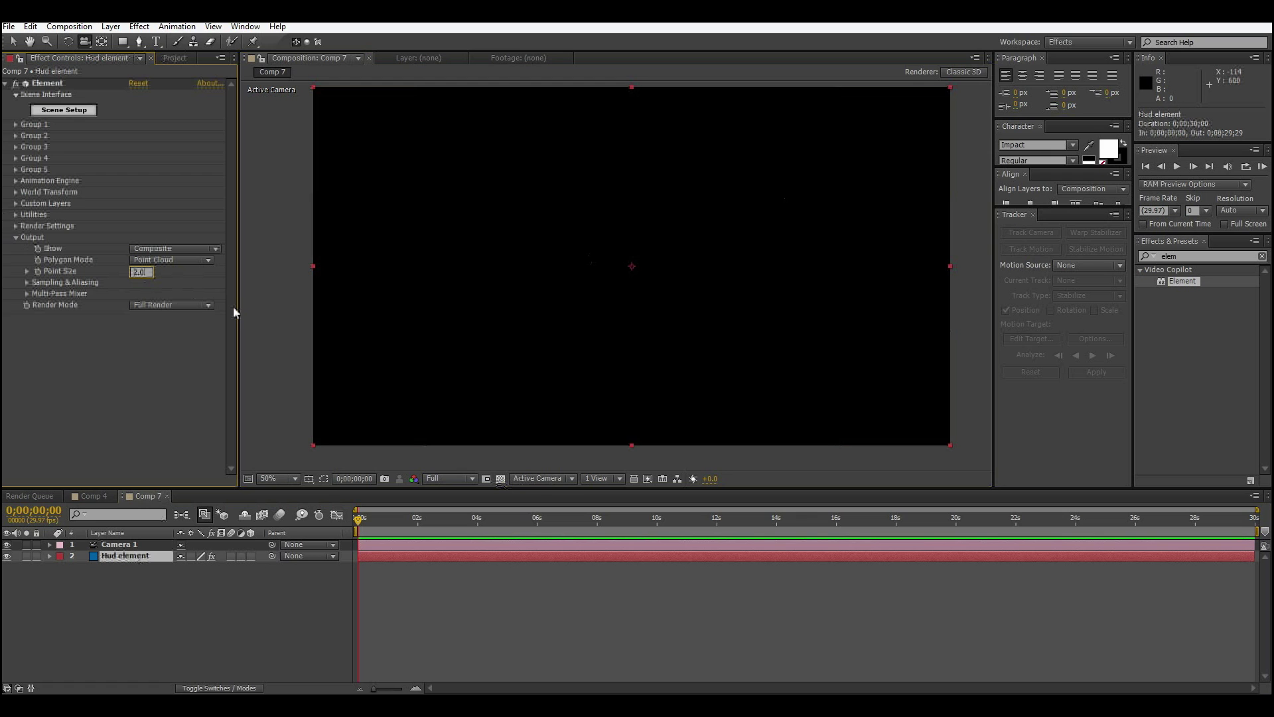
pyautogui.write('2.0')
pyautogui.press('Return')
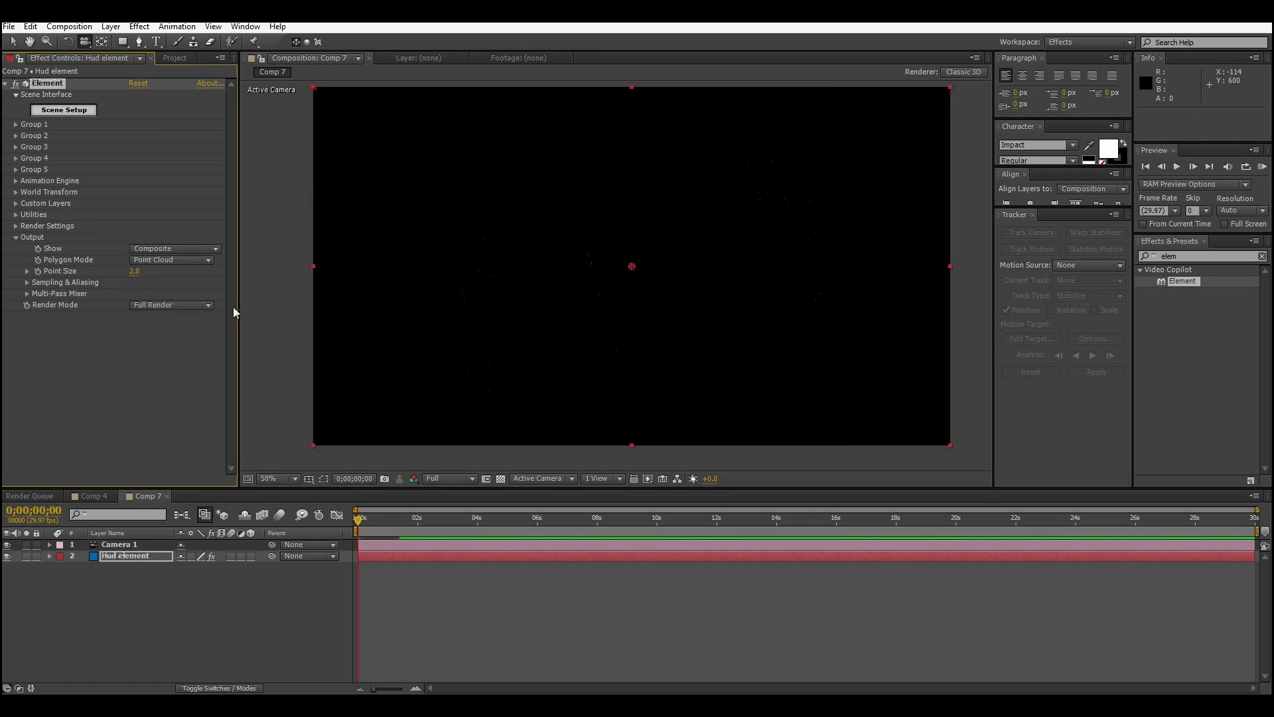
pyautogui.moveTo(734, 221); pyautogui.dragTo(751, 274)
# Raise the point size to 5.0 and orbit the camera to a new viewpoint.
pyautogui.click(135, 272)
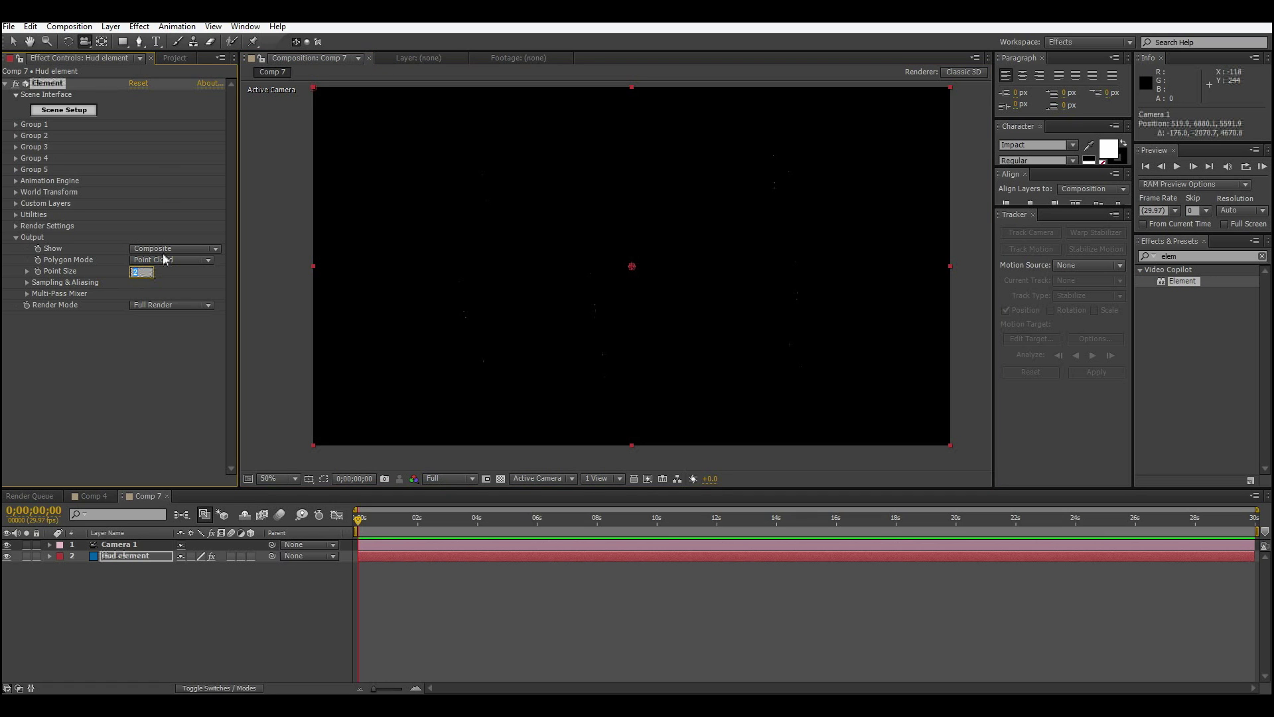
pyautogui.write('5')
pyautogui.press('Return')
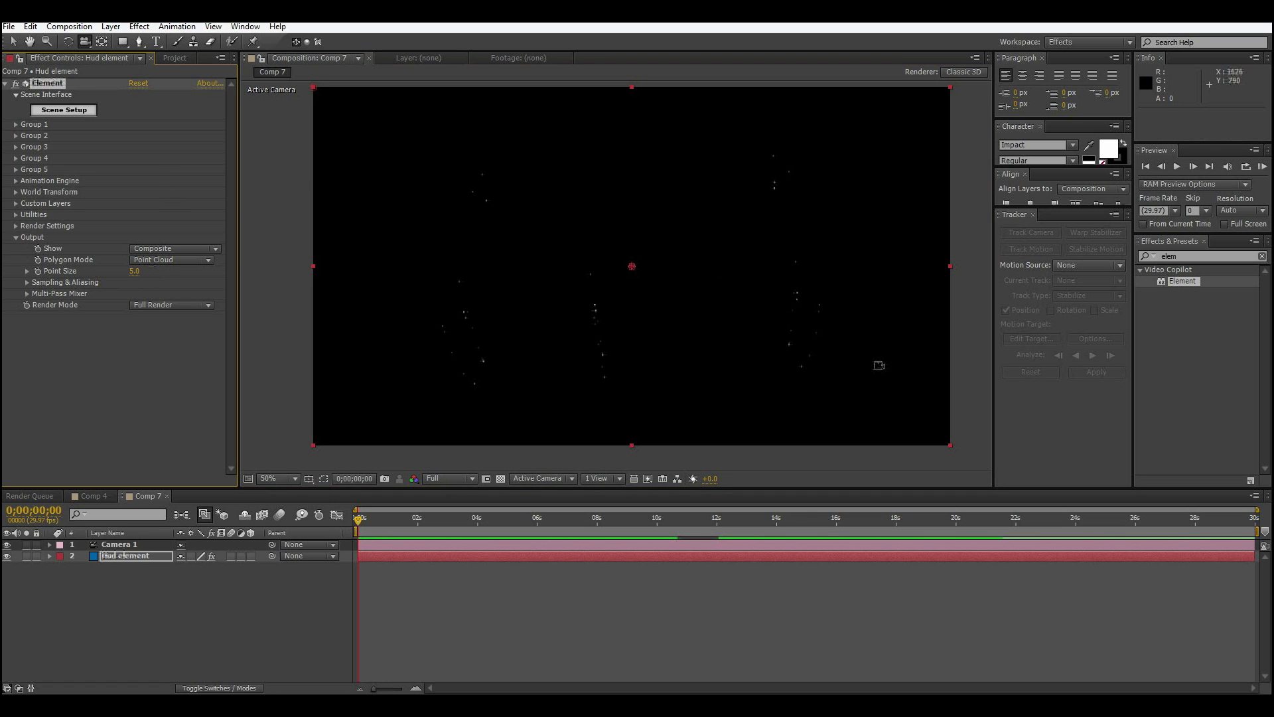
pyautogui.moveTo(803, 324); pyautogui.dragTo(524, 259)
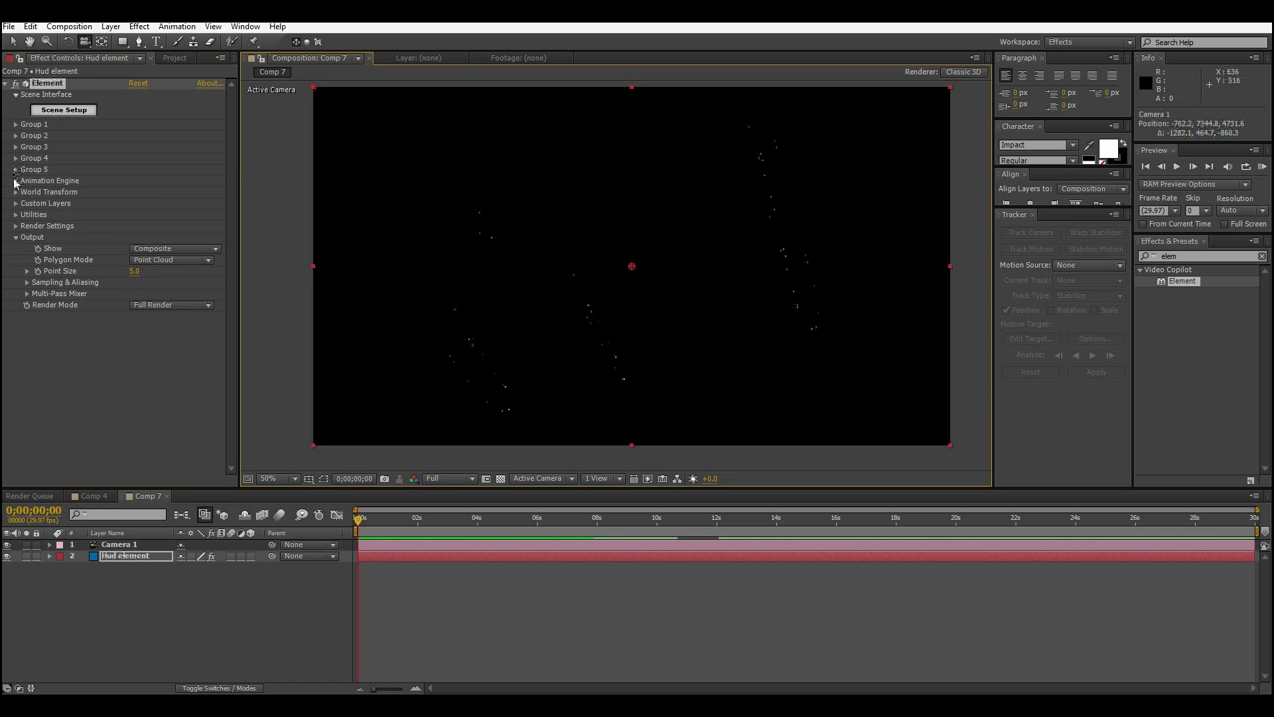
pyautogui.click(20, 227)
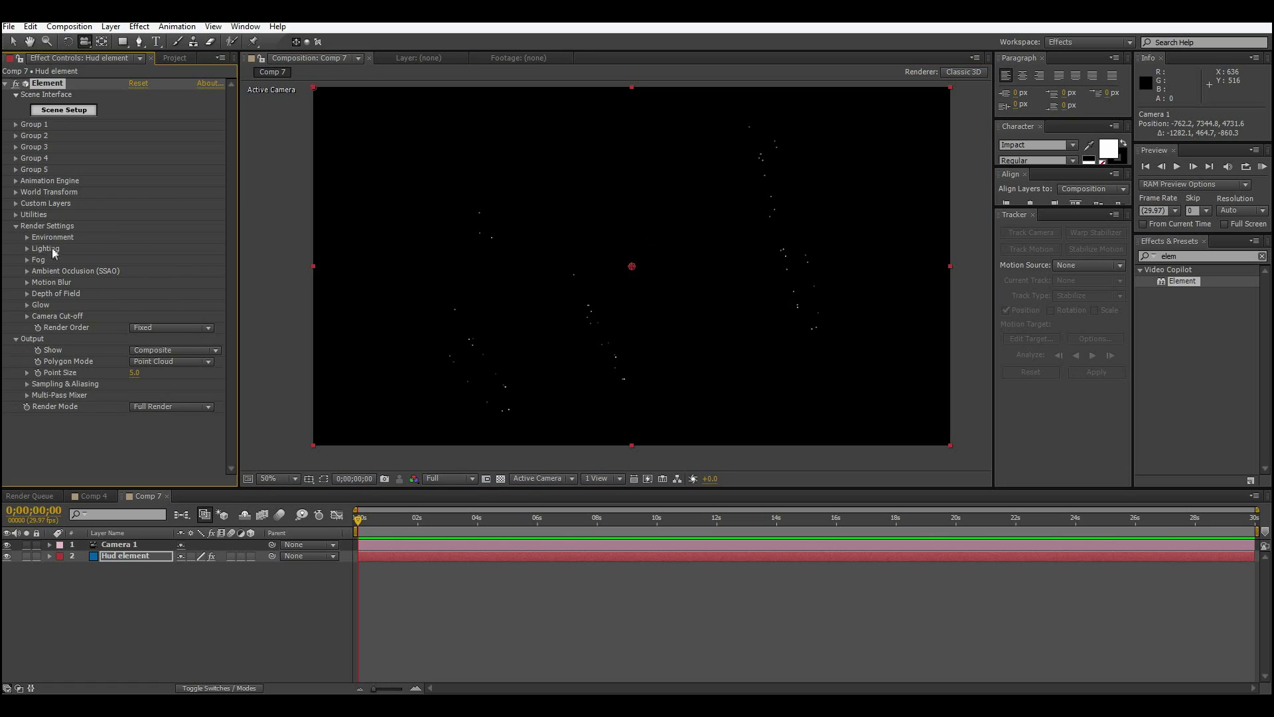
# Enable Luminance-based glow with intensity 43.6 and radius 11.20.
pyautogui.click(28, 305)
pyautogui.click(134, 316)
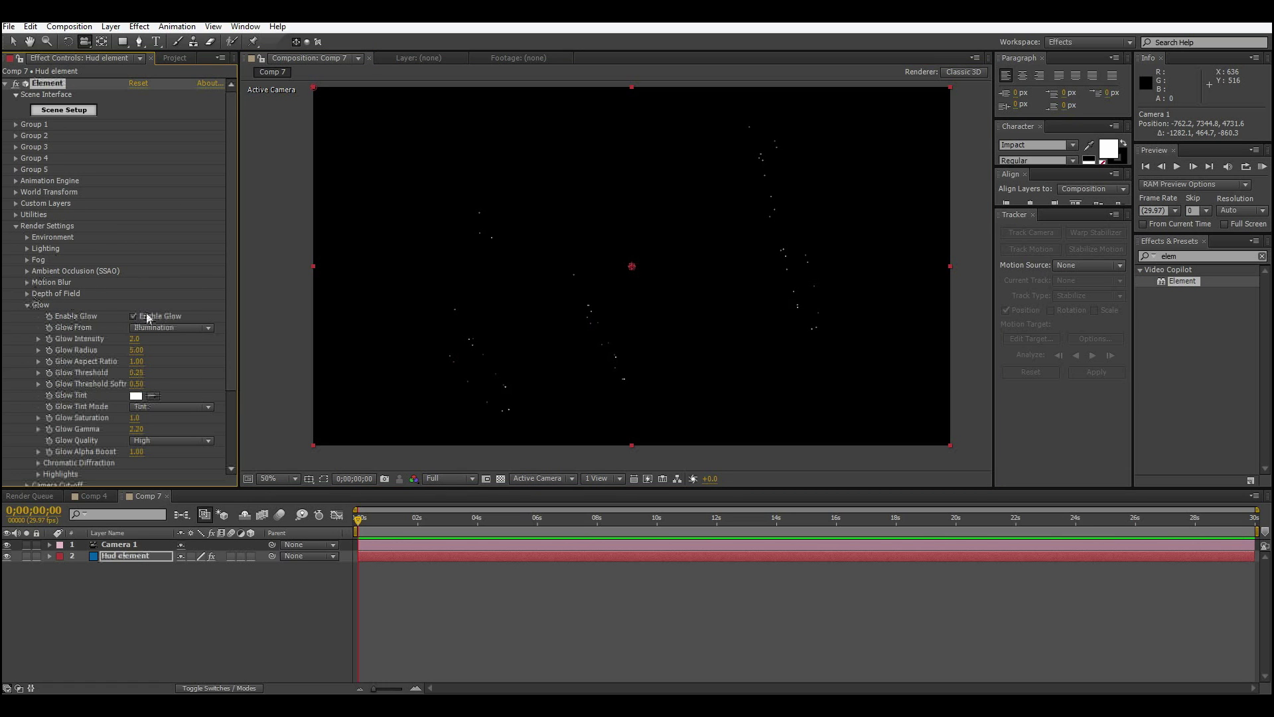
pyautogui.click(189, 328)
pyautogui.click(174, 340)
pyautogui.moveTo(135, 339); pyautogui.dragTo(223, 344)
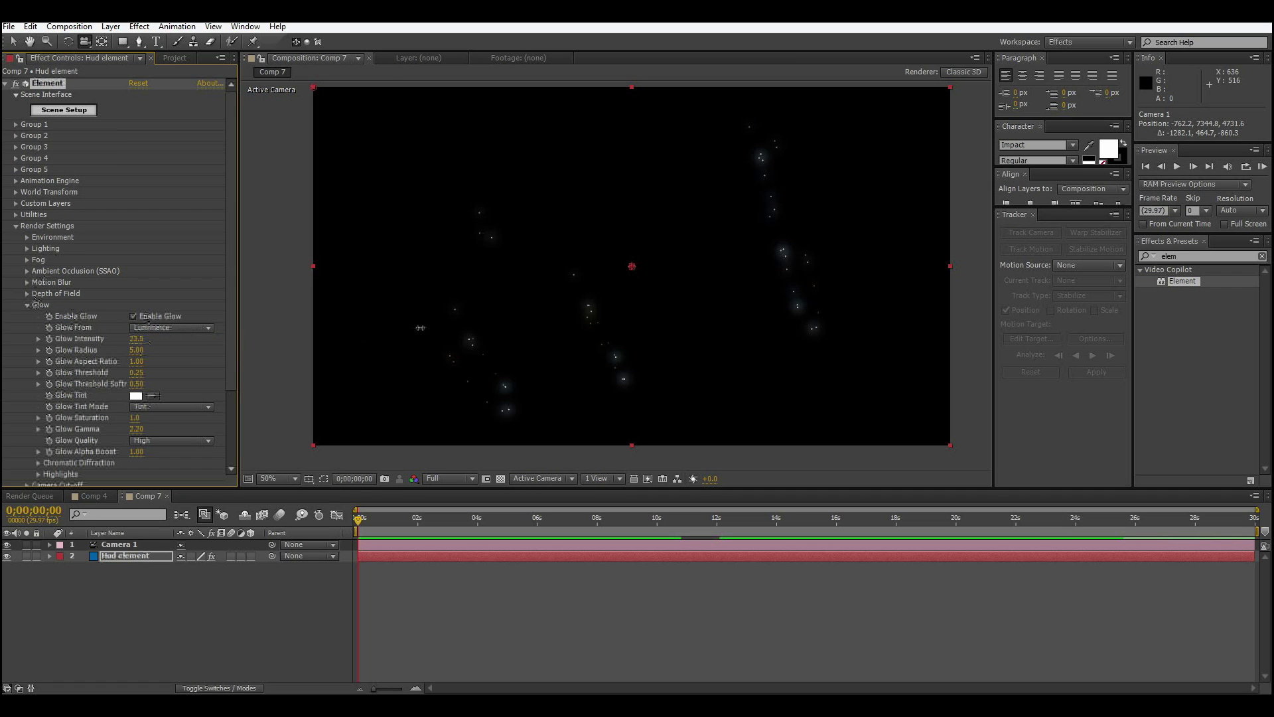
pyautogui.moveTo(421, 328); pyautogui.dragTo(659, 317)
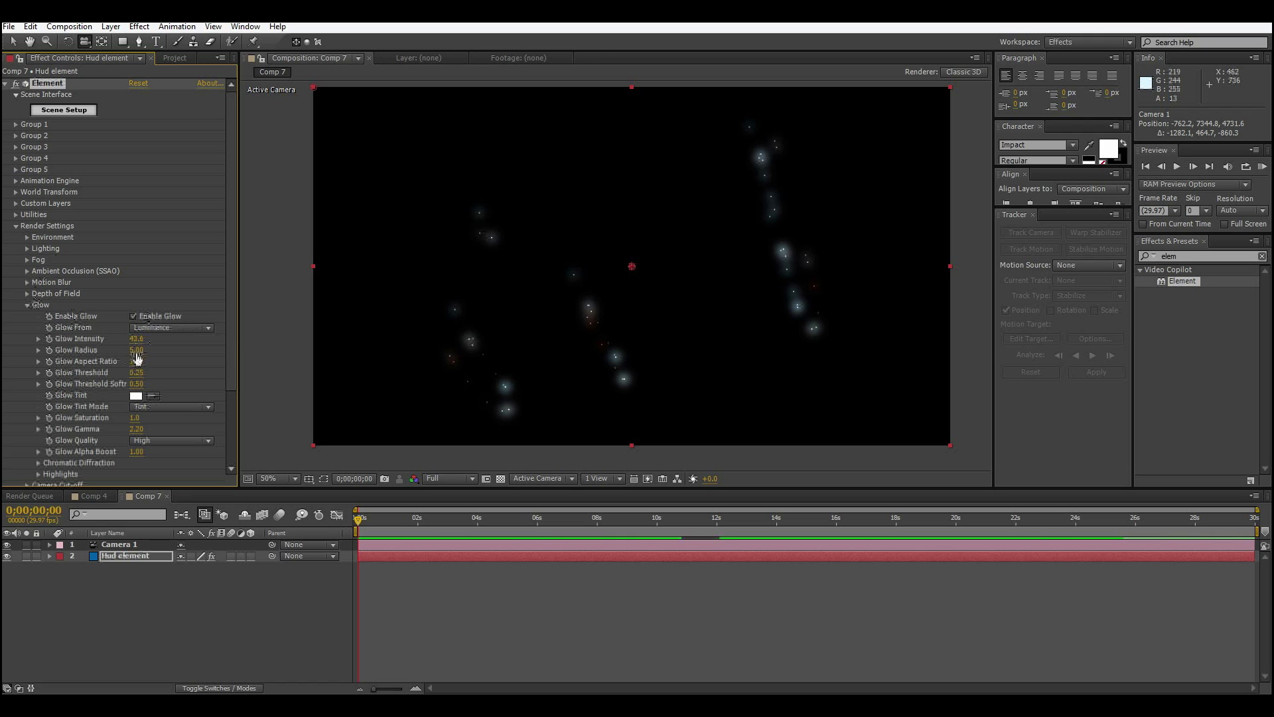
pyautogui.moveTo(137, 350); pyautogui.dragTo(189, 349)
# Set the Glow Tint colour to dark blue.
pyautogui.click(137, 395)
pyautogui.click(847, 335)
pyautogui.click(848, 275)
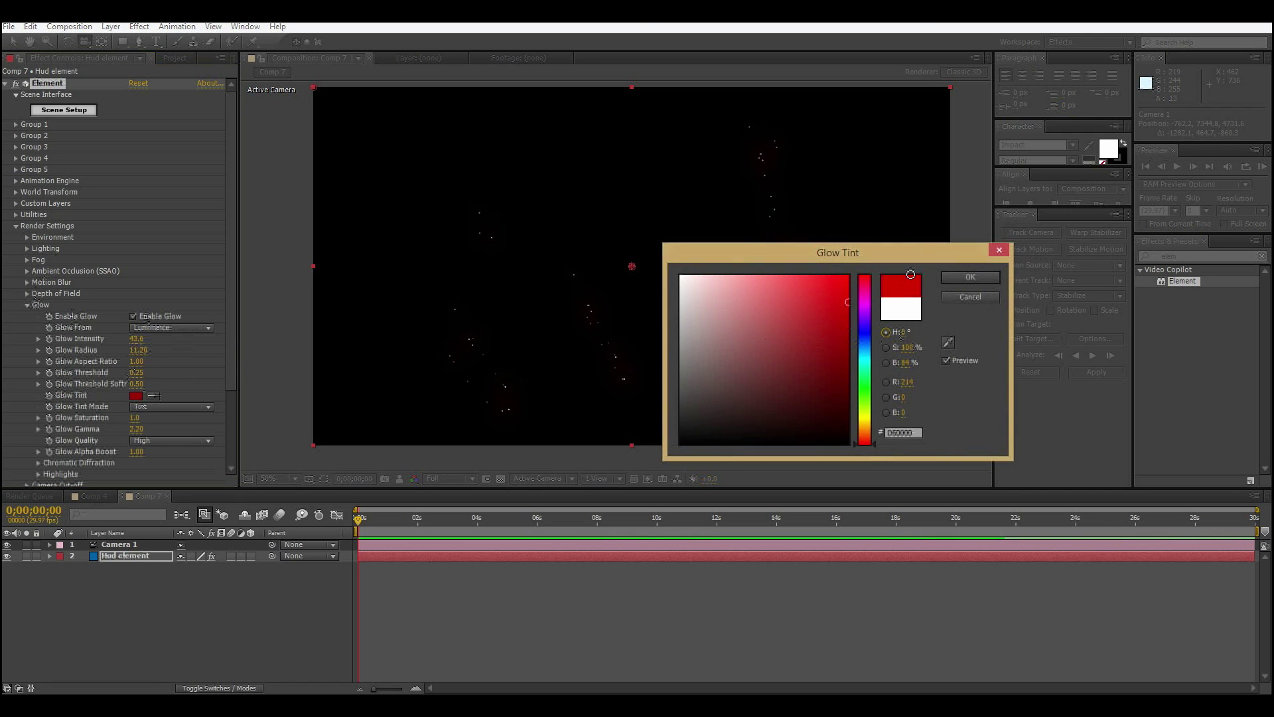
pyautogui.click(868, 383)
pyautogui.moveTo(870, 389)
pyautogui.mouseDown()
pyautogui.moveTo(870, 332)
pyautogui.moveTo(785, 367)
pyautogui.moveTo(870, 268)
pyautogui.moveTo(871, 352)
pyautogui.mouseUp()
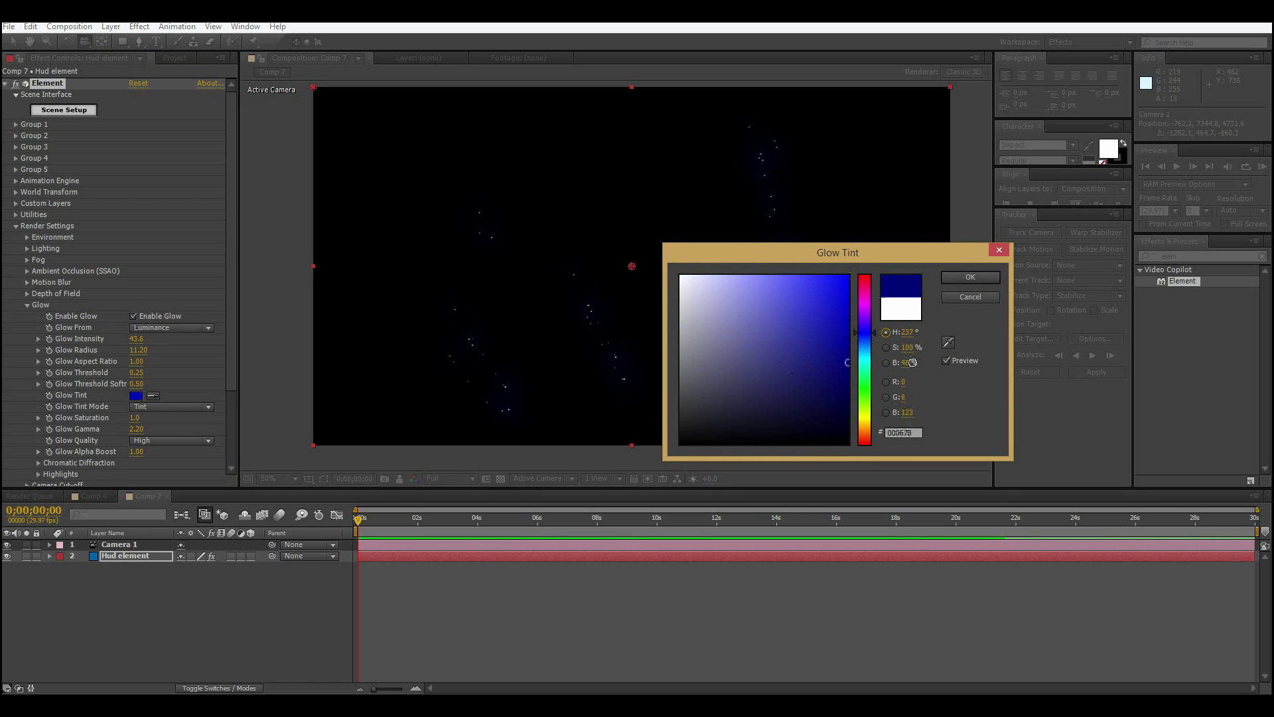
pyautogui.press('Return')
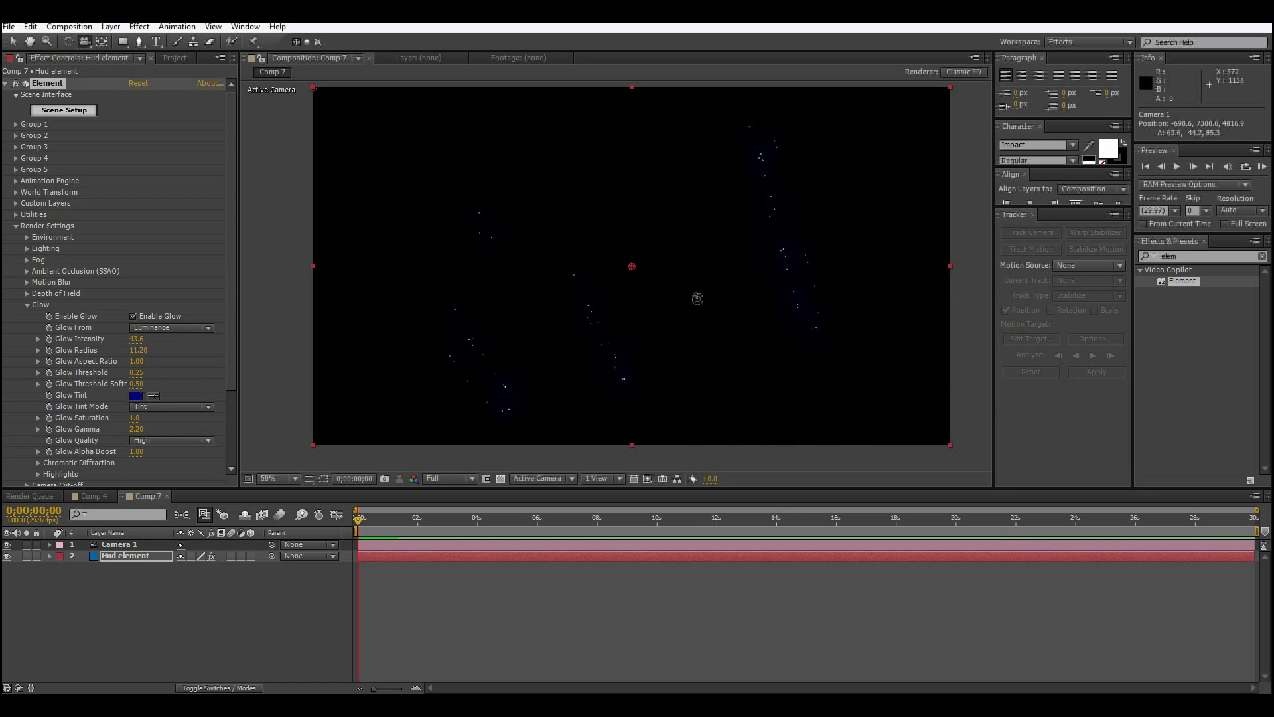
# Raise glow intensity to 50 and glow saturation to 5.5.
pyautogui.moveTo(703, 350); pyautogui.dragTo(685, 321)
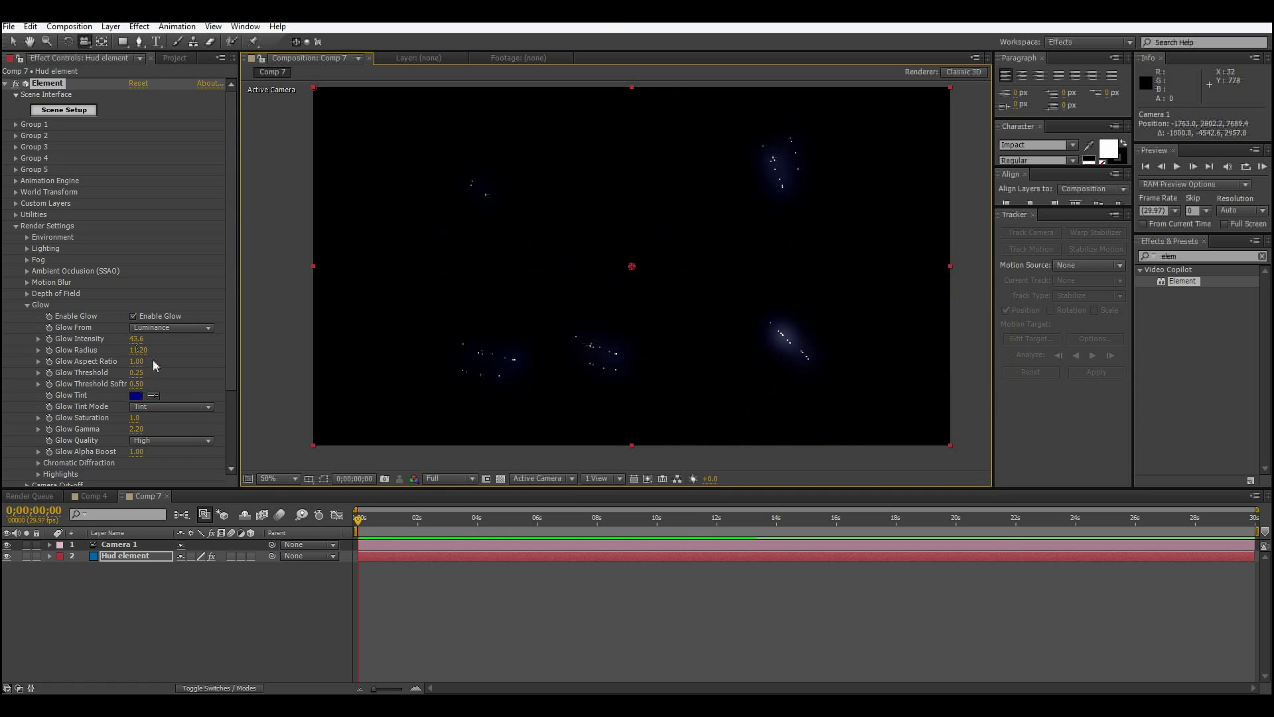
pyautogui.moveTo(144, 340); pyautogui.dragTo(174, 338)
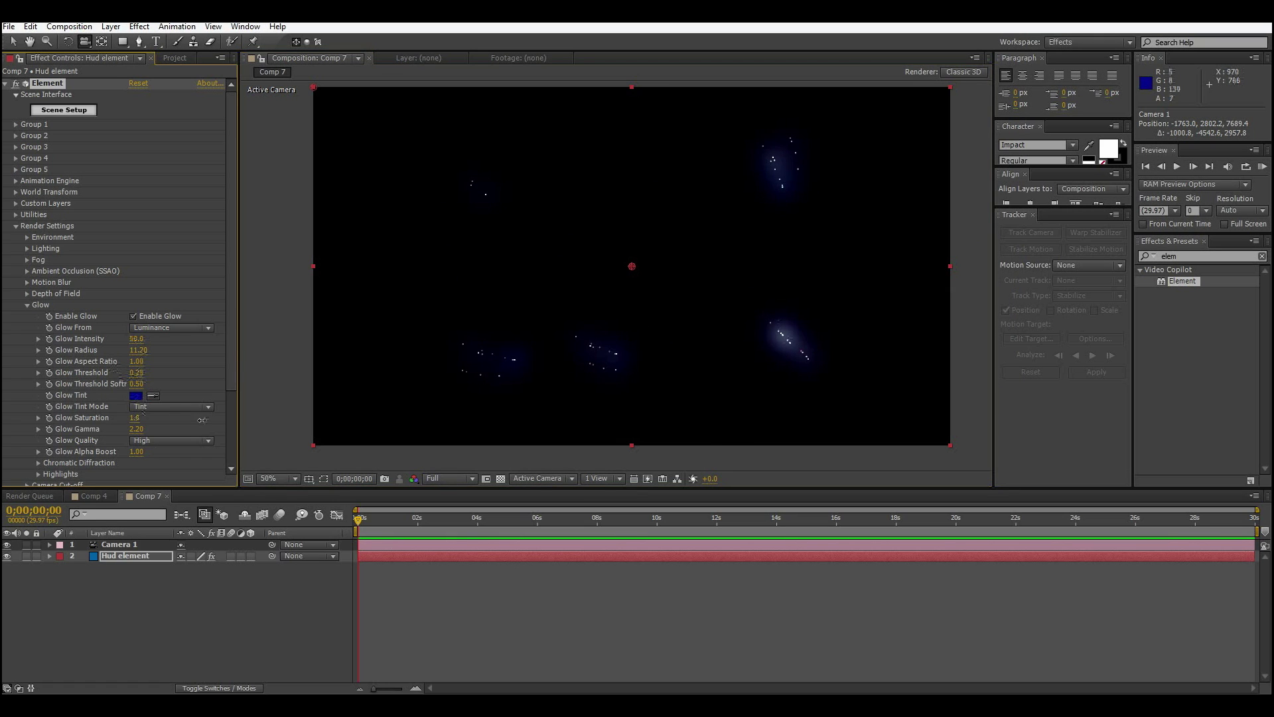
pyautogui.moveTo(294, 409); pyautogui.dragTo(439, 404)
# Orbit the camera to check the glow, then switch to Comp 4.
pyautogui.moveTo(743, 208); pyautogui.dragTo(776, 193)
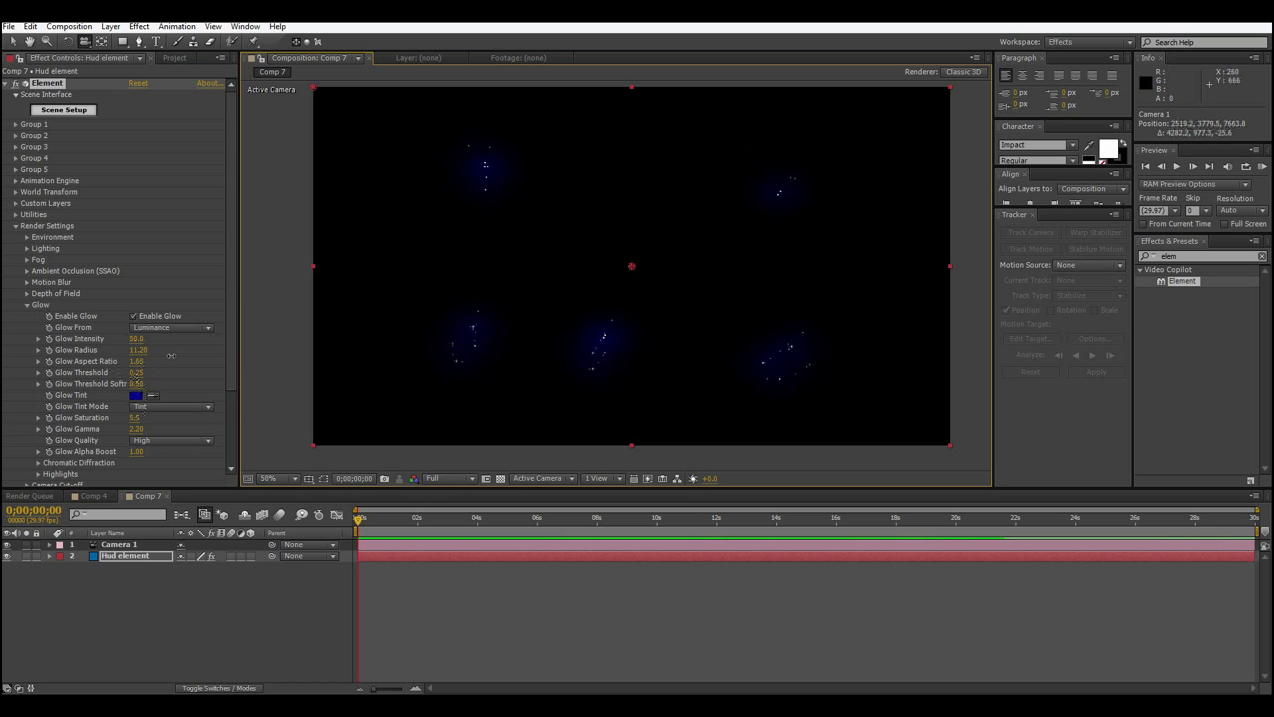
pyautogui.moveTo(684, 199); pyautogui.dragTo(746, 218)
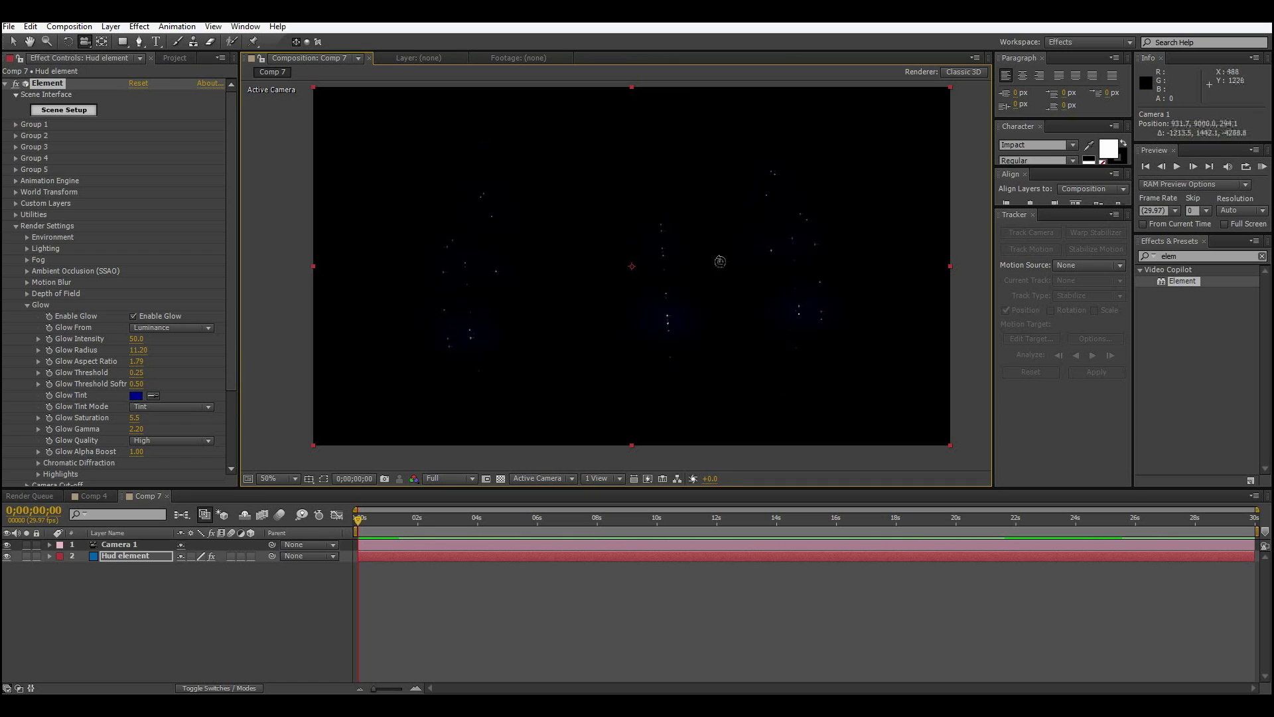
pyautogui.moveTo(715, 361); pyautogui.dragTo(710, 334)
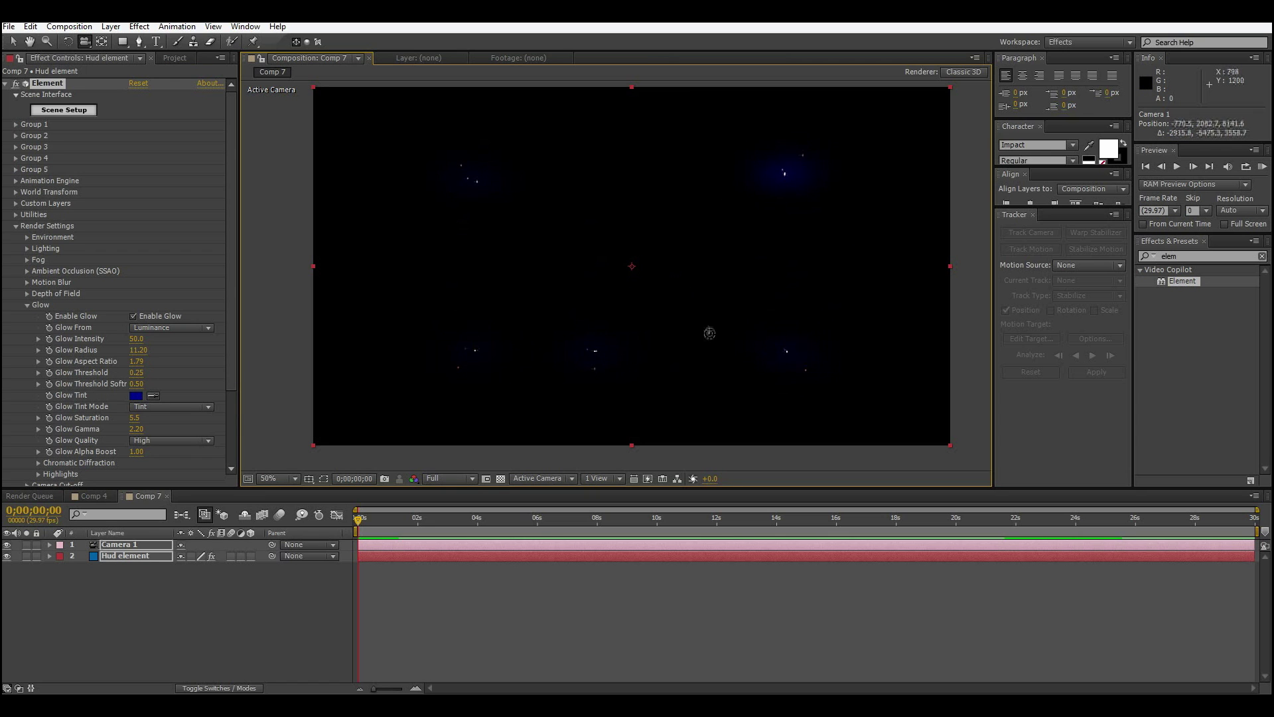
pyautogui.moveTo(704, 267); pyautogui.dragTo(566, 322)
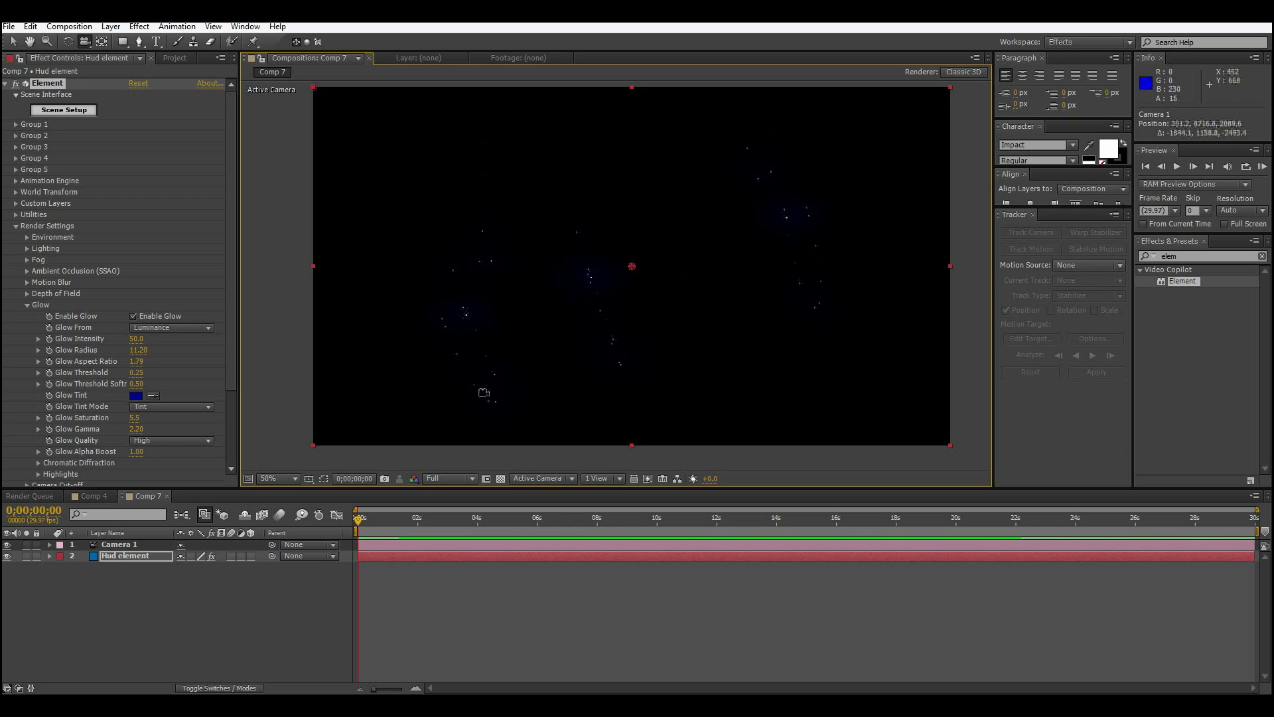
pyautogui.click(92, 496)
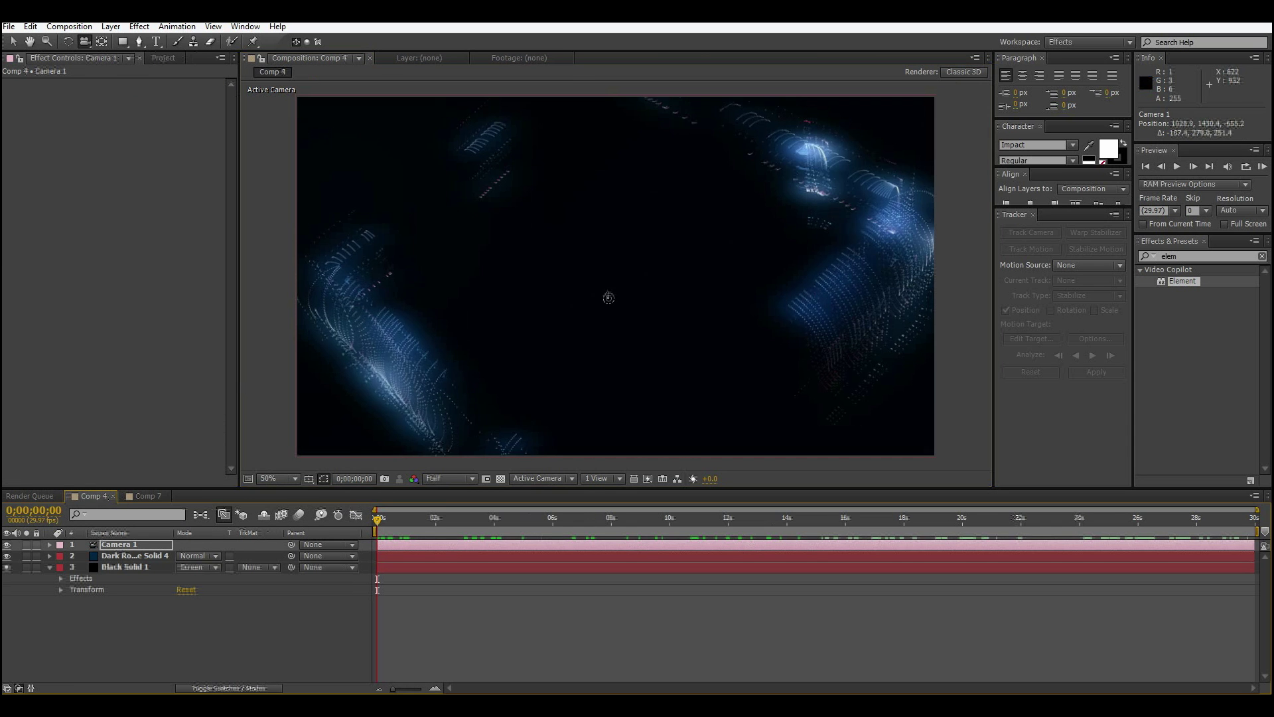
# Orbit the Comp 4 camera, return to Comp 7, orbit again and open Element Scene Setup.
pyautogui.moveTo(619, 264); pyautogui.dragTo(462, 399)
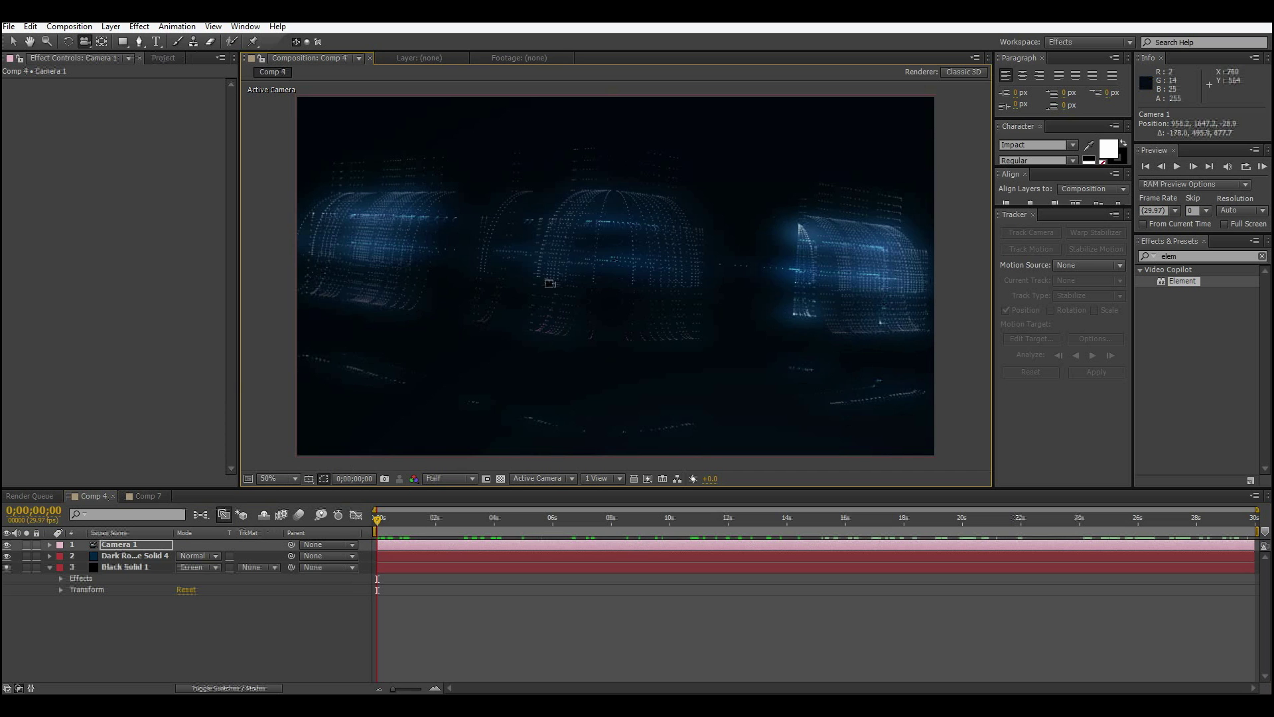
pyautogui.moveTo(550, 283)
pyautogui.mouseDown()
pyautogui.moveTo(543, 266)
pyautogui.moveTo(556, 285)
pyautogui.moveTo(543, 333)
pyautogui.moveTo(542, 303)
pyautogui.mouseUp()
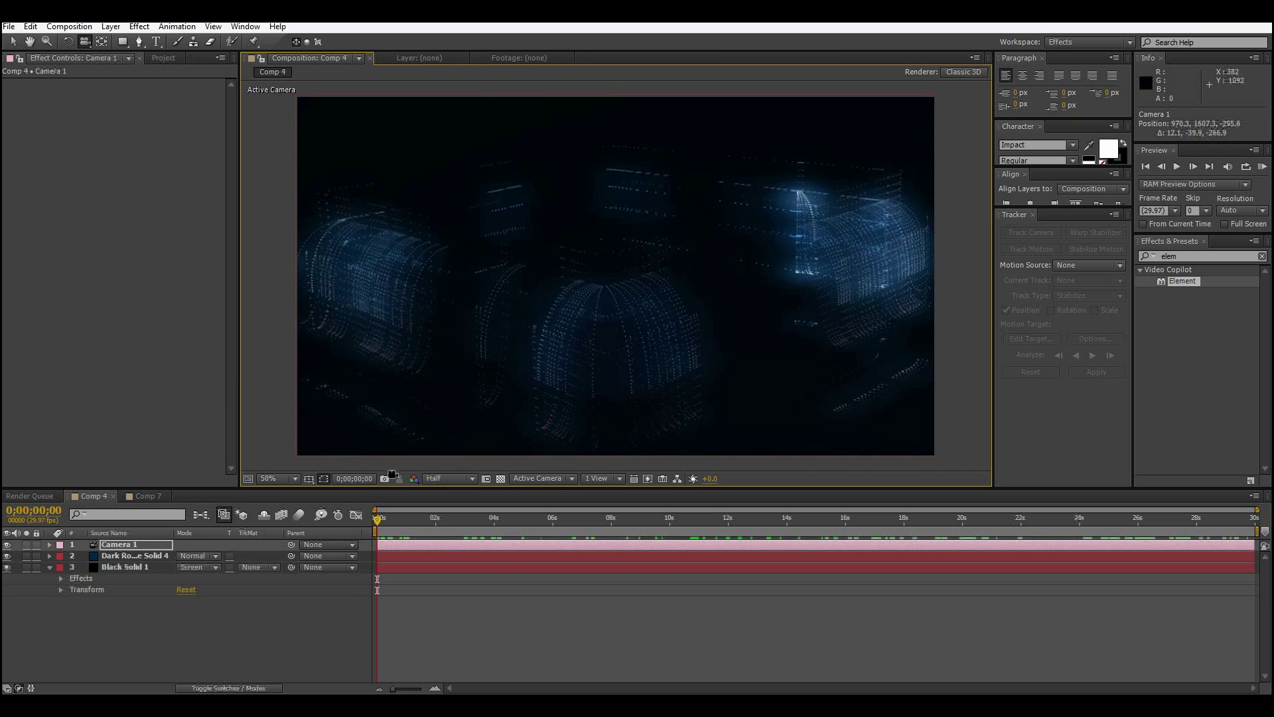
pyautogui.click(156, 499)
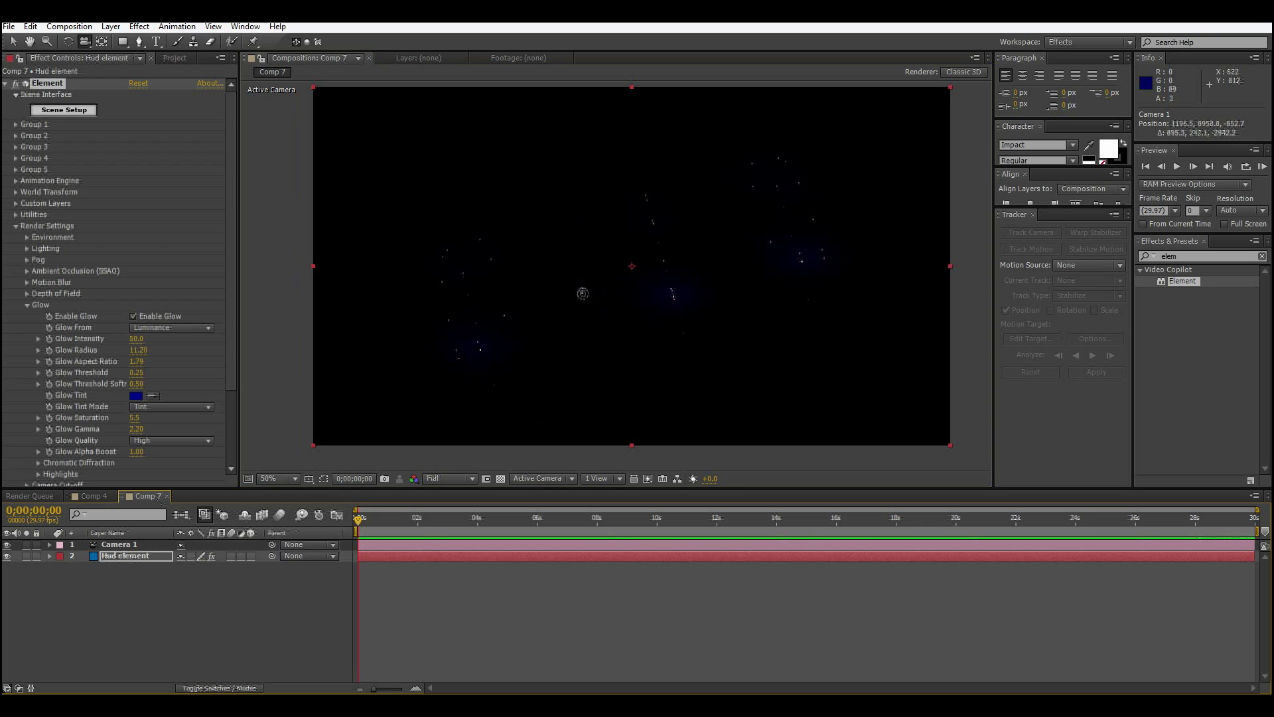
pyautogui.moveTo(588, 322); pyautogui.dragTo(526, 372)
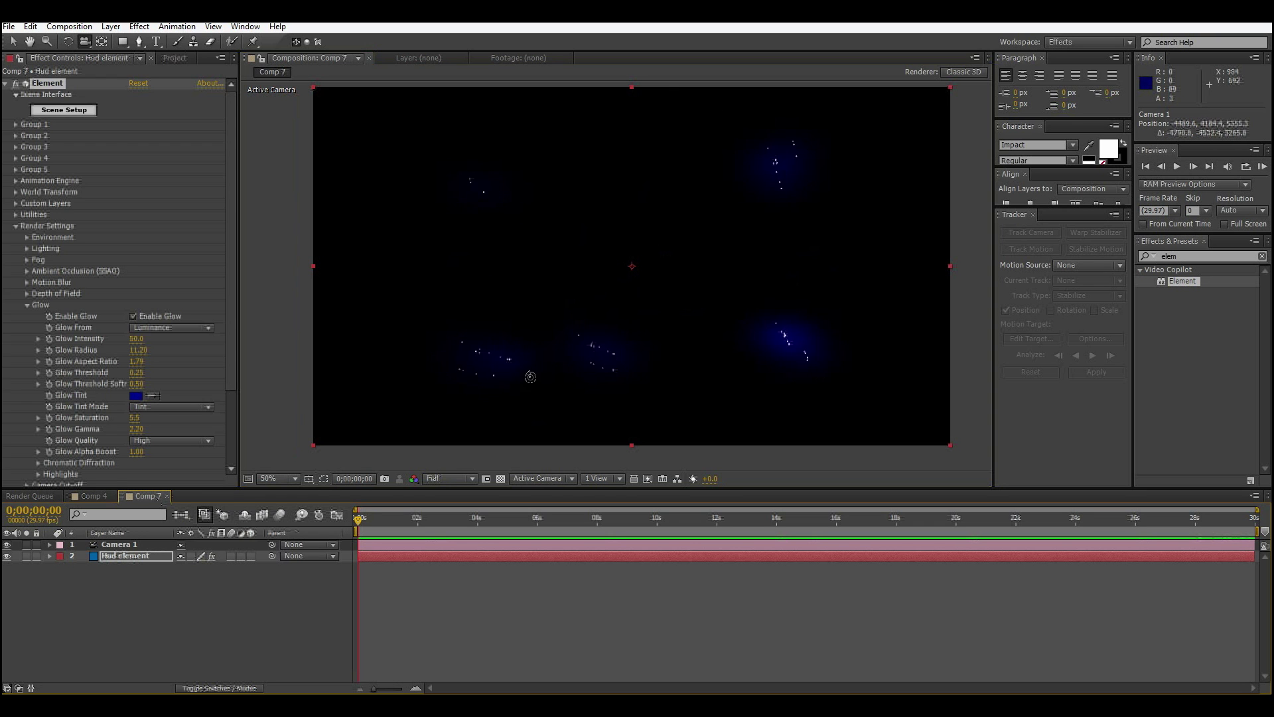
pyautogui.click(72, 113)
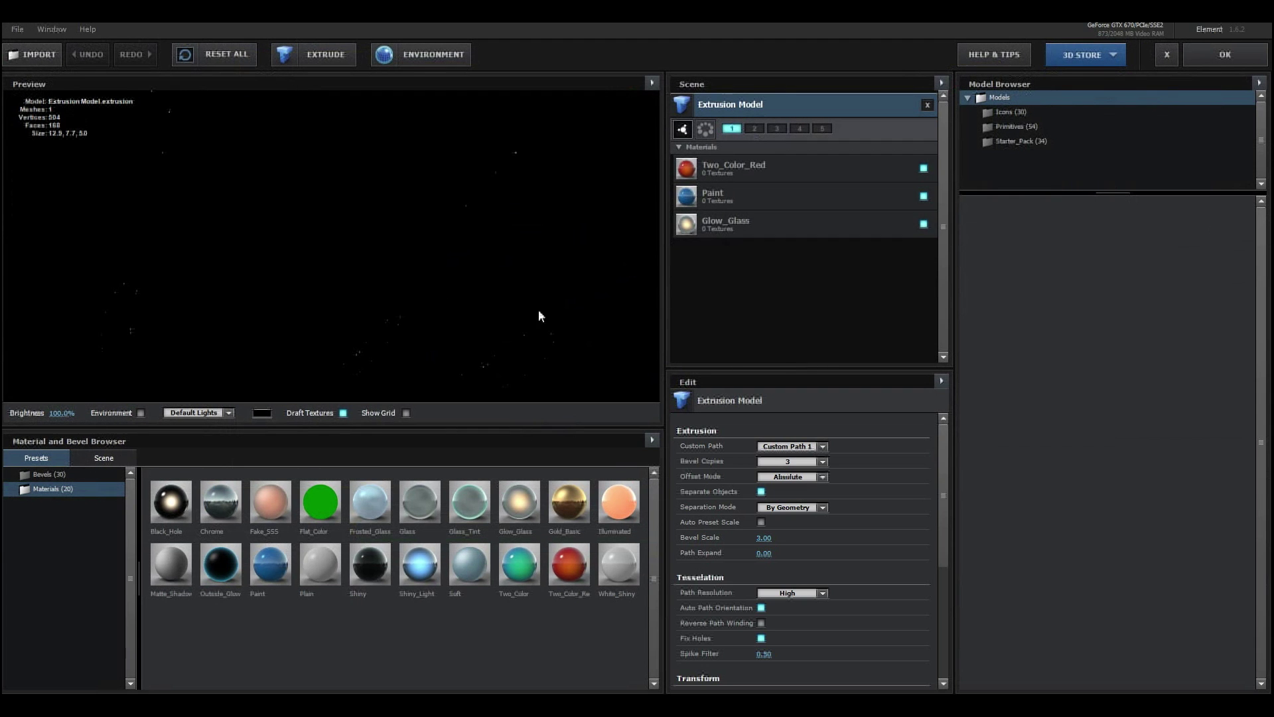
# Set Glow_Glass bevel segments to 3, inspect Two_Color_Red and Paint, and apply the scene.
pyautogui.click(731, 225)
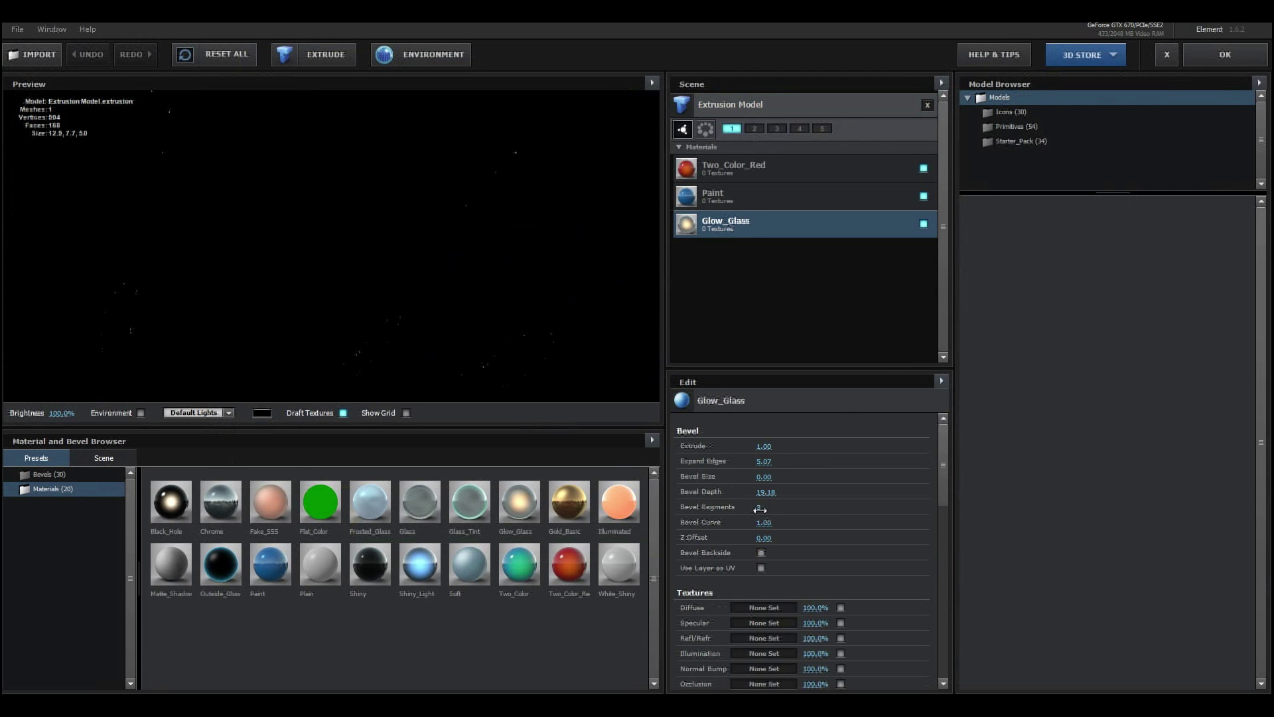
pyautogui.moveTo(764, 509); pyautogui.dragTo(770, 509)
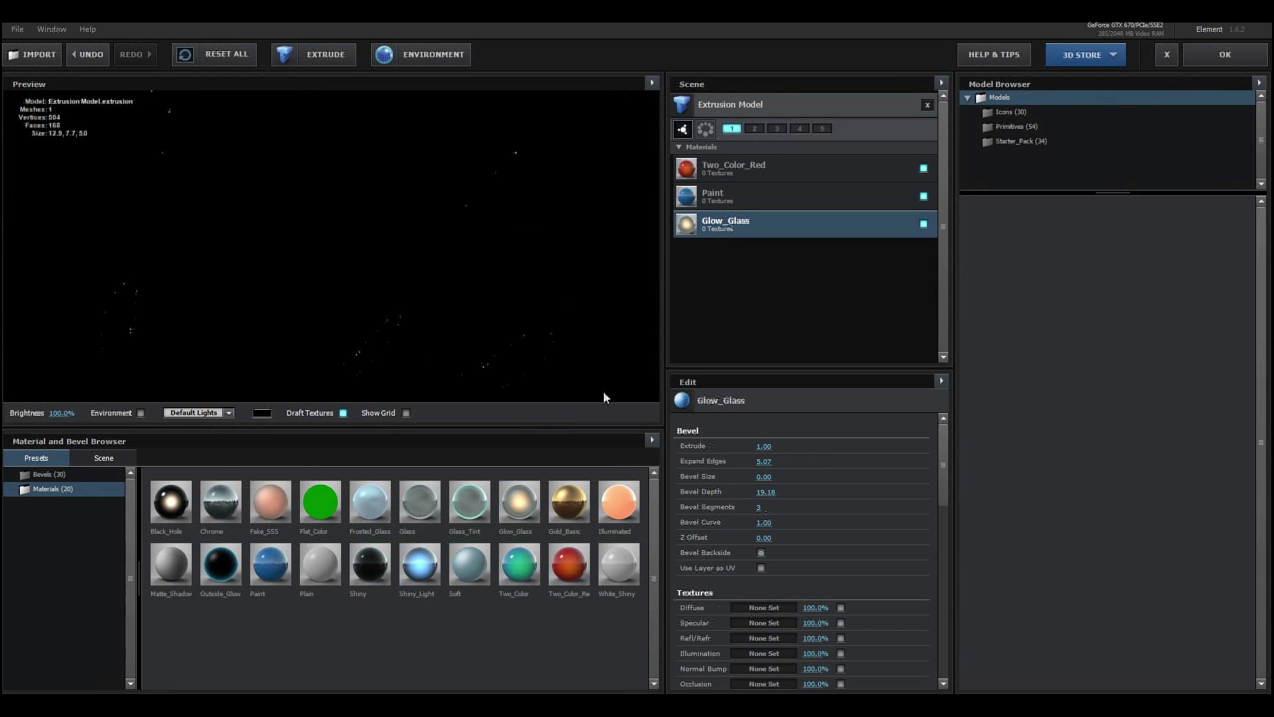
pyautogui.click(761, 169)
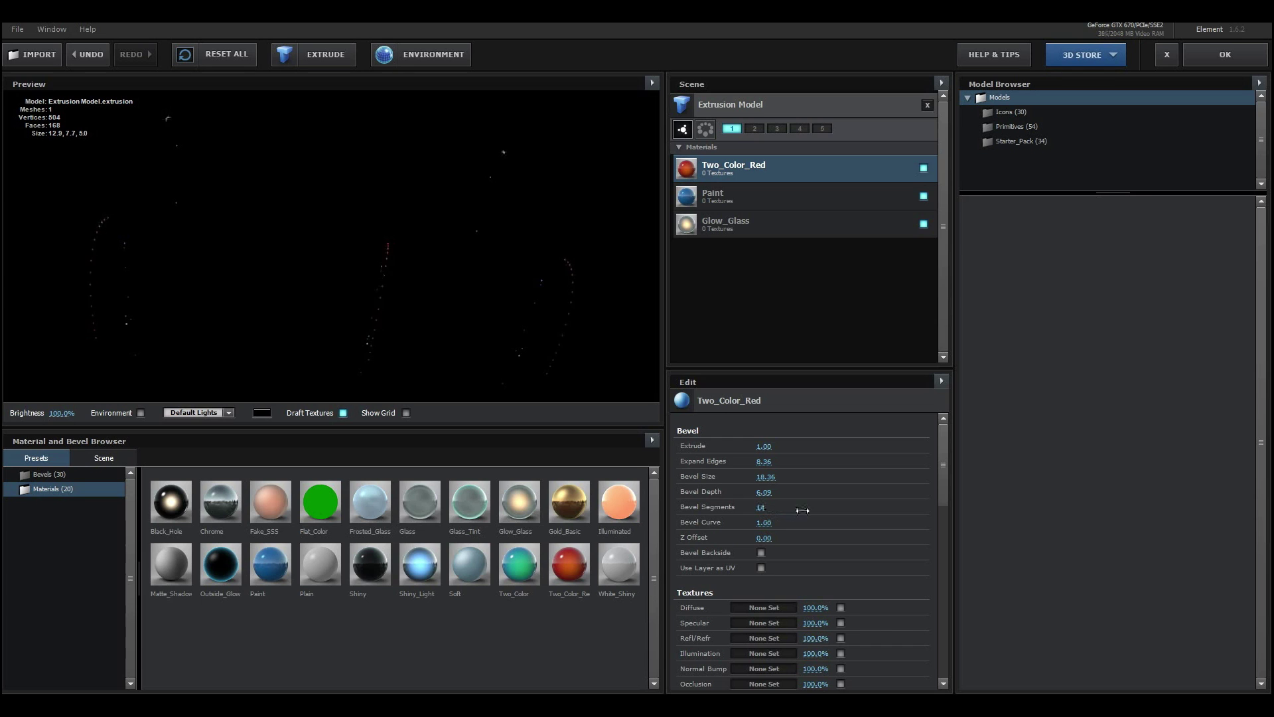
pyautogui.moveTo(496, 257)
pyautogui.mouseDown()
pyautogui.moveTo(503, 324)
pyautogui.moveTo(509, 178)
pyautogui.moveTo(511, 193)
pyautogui.mouseUp()
pyautogui.click(718, 203)
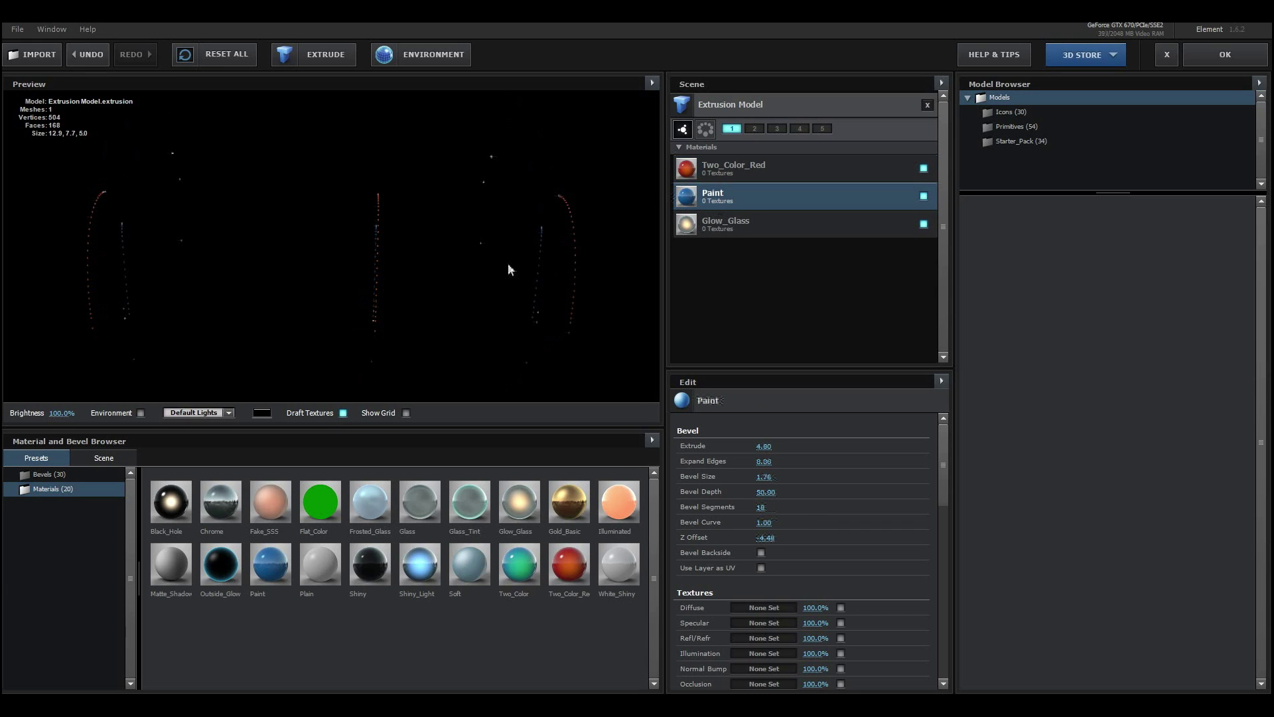
pyautogui.moveTo(509, 270)
pyautogui.mouseDown()
pyautogui.moveTo(506, 339)
pyautogui.moveTo(532, 353)
pyautogui.moveTo(551, 319)
pyautogui.mouseUp()
pyautogui.click(1226, 55)
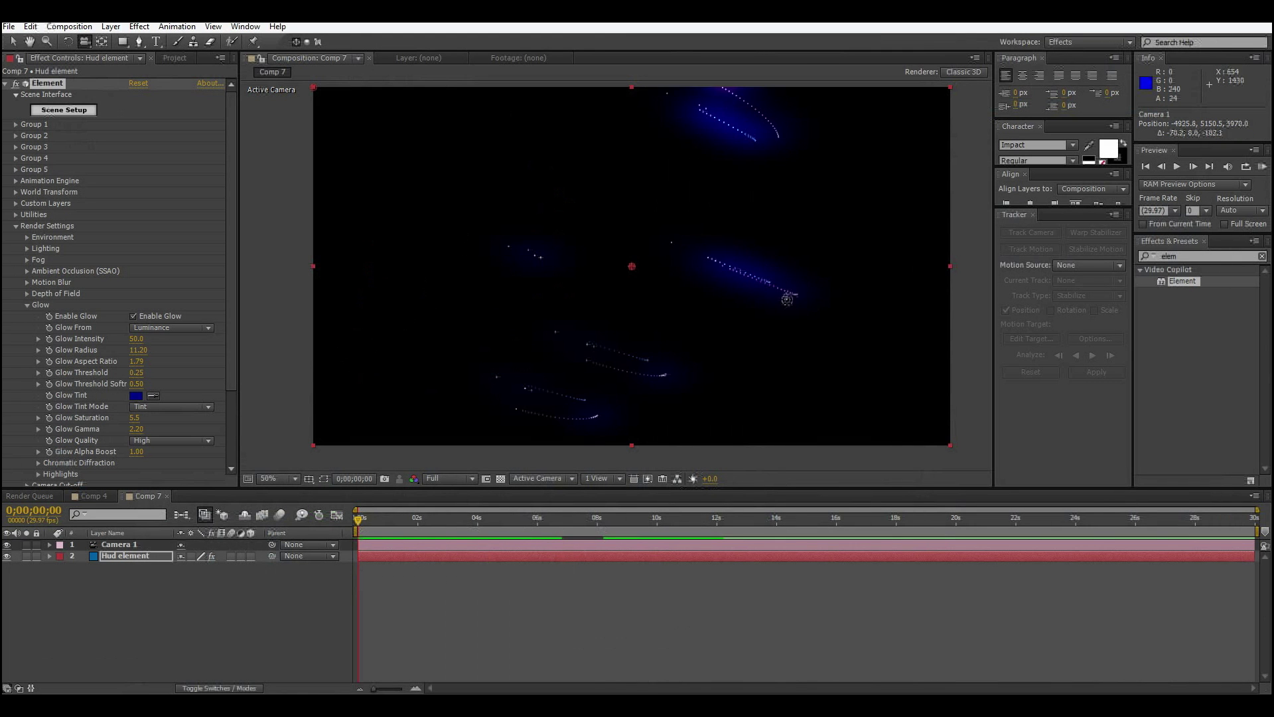
# Orbit, pull back and push in the Comp 7 camera around the glowing HUD, then open Comp 4.
pyautogui.moveTo(787, 299)
pyautogui.mouseDown()
pyautogui.moveTo(764, 226)
pyautogui.moveTo(642, 225)
pyautogui.moveTo(631, 336)
pyautogui.moveTo(595, 353)
pyautogui.moveTo(623, 390)
pyautogui.moveTo(655, 389)
pyautogui.moveTo(649, 307)
pyautogui.moveTo(673, 300)
pyautogui.moveTo(580, 233)
pyautogui.moveTo(595, 363)
pyautogui.moveTo(628, 370)
pyautogui.moveTo(611, 343)
pyautogui.mouseUp()
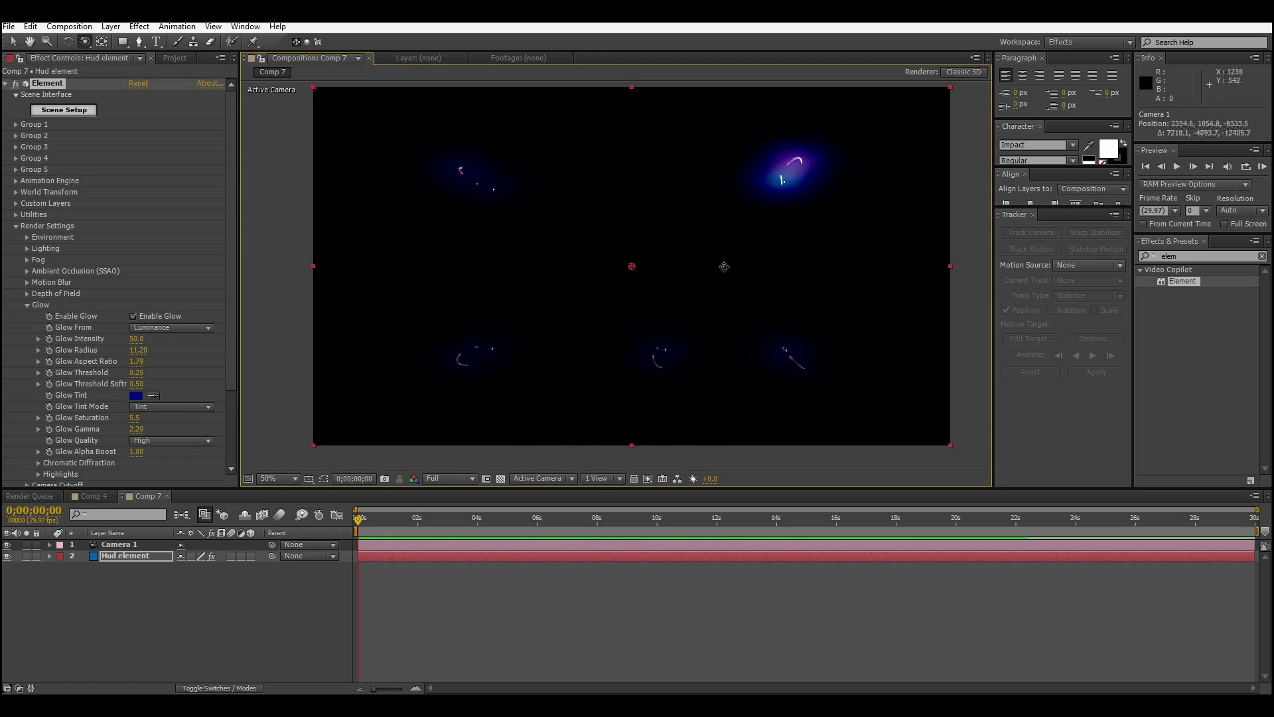
pyautogui.moveTo(705, 247); pyautogui.dragTo(737, 496)
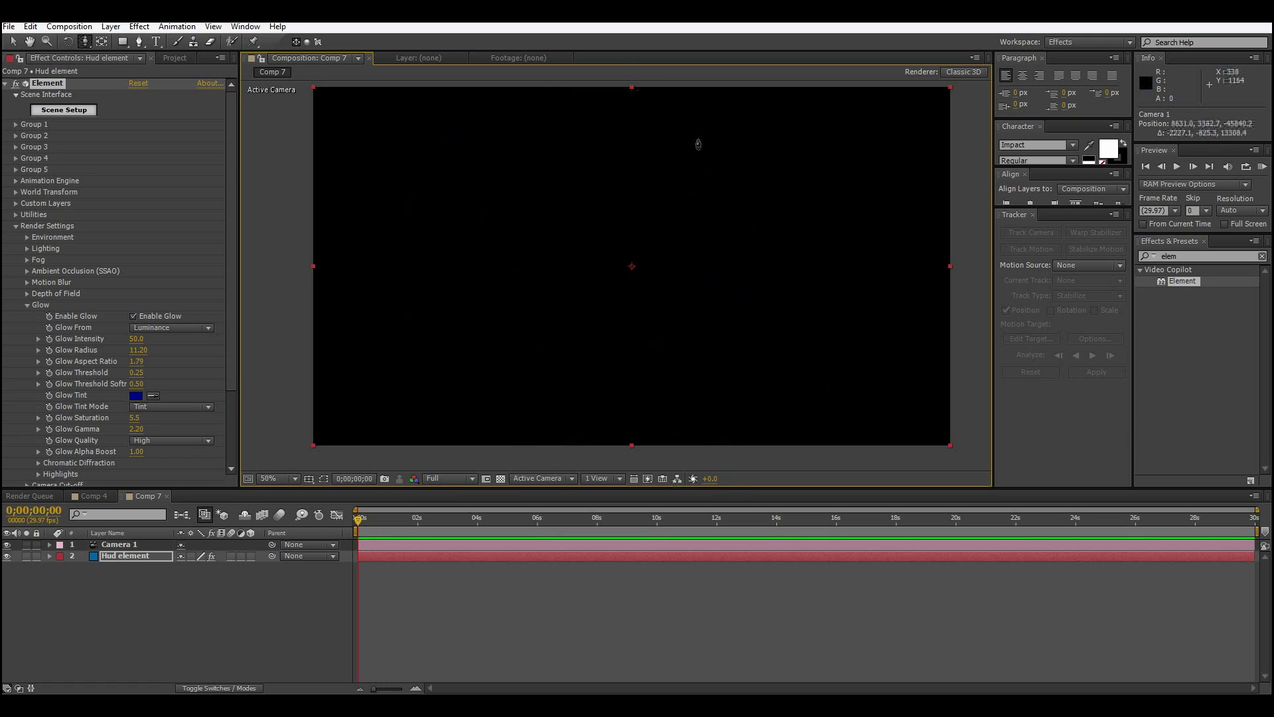
pyautogui.moveTo(705, 122); pyautogui.dragTo(754, 279)
pyautogui.click(92, 496)
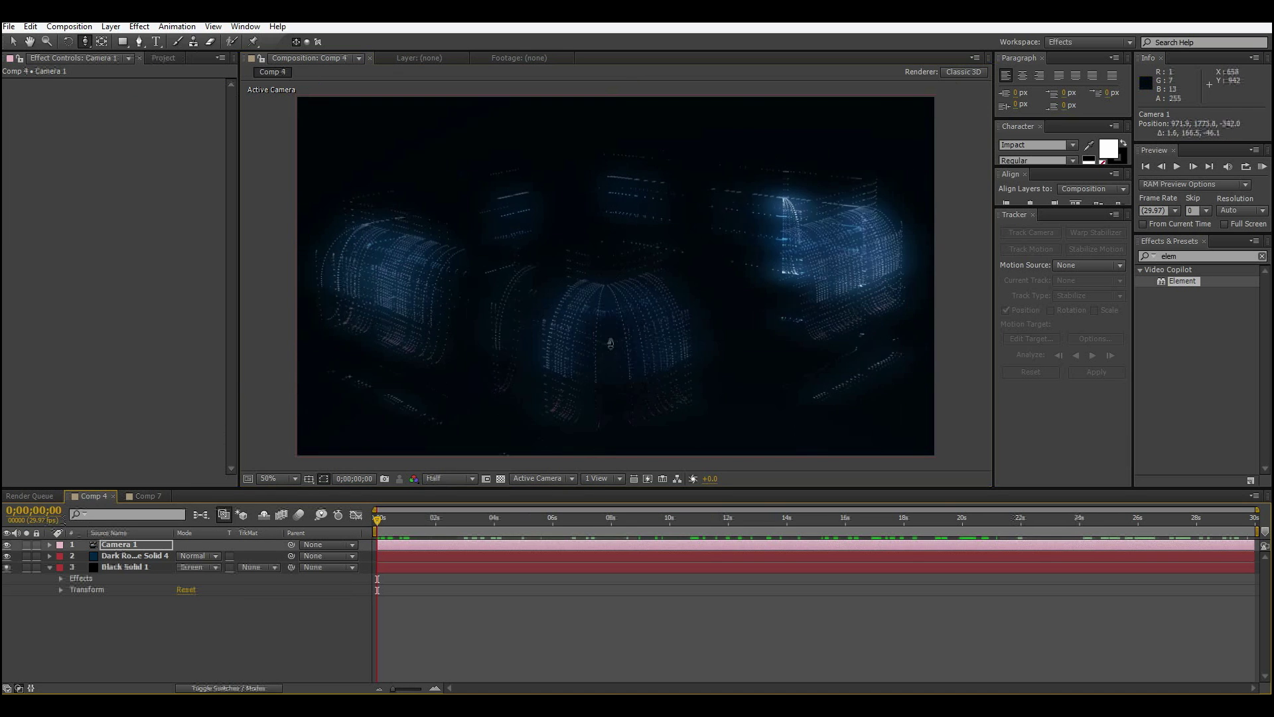
# Orbit the Comp 4 camera from above and pull back to frame the structures, then return to Comp 7.
pyautogui.moveTo(679, 267); pyautogui.dragTo(612, 407)
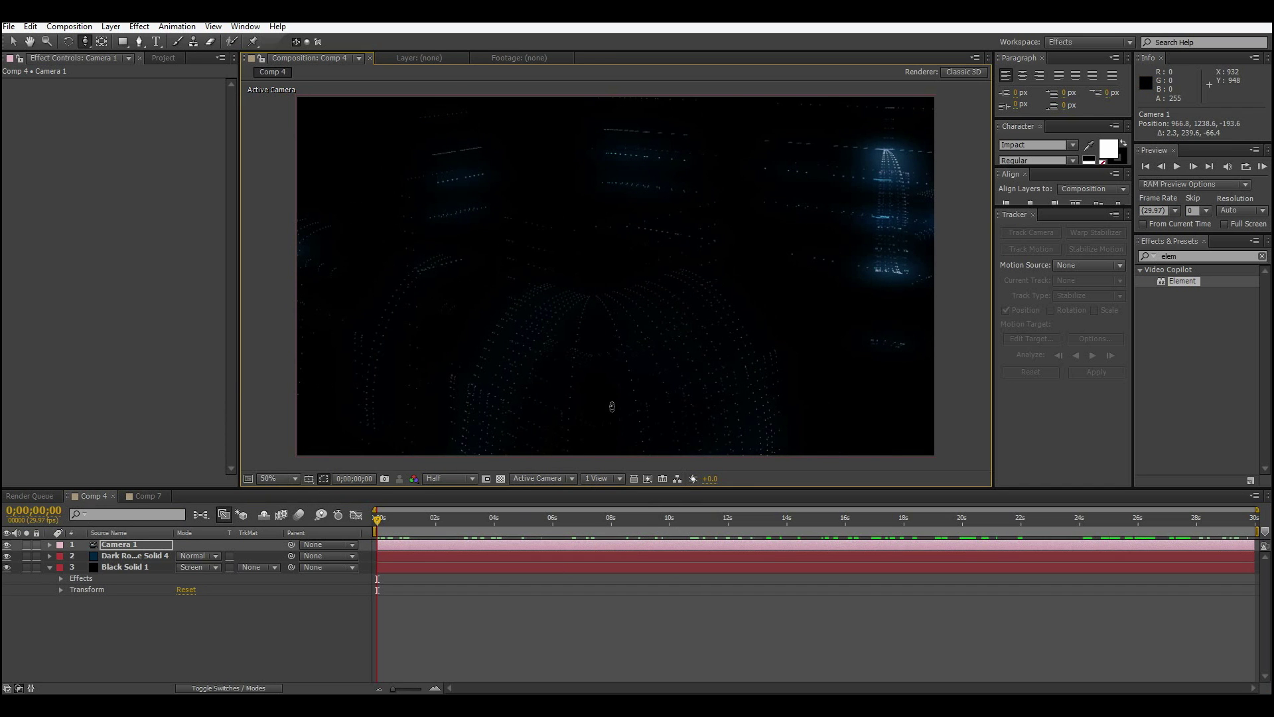
pyautogui.moveTo(630, 352); pyautogui.dragTo(718, 166)
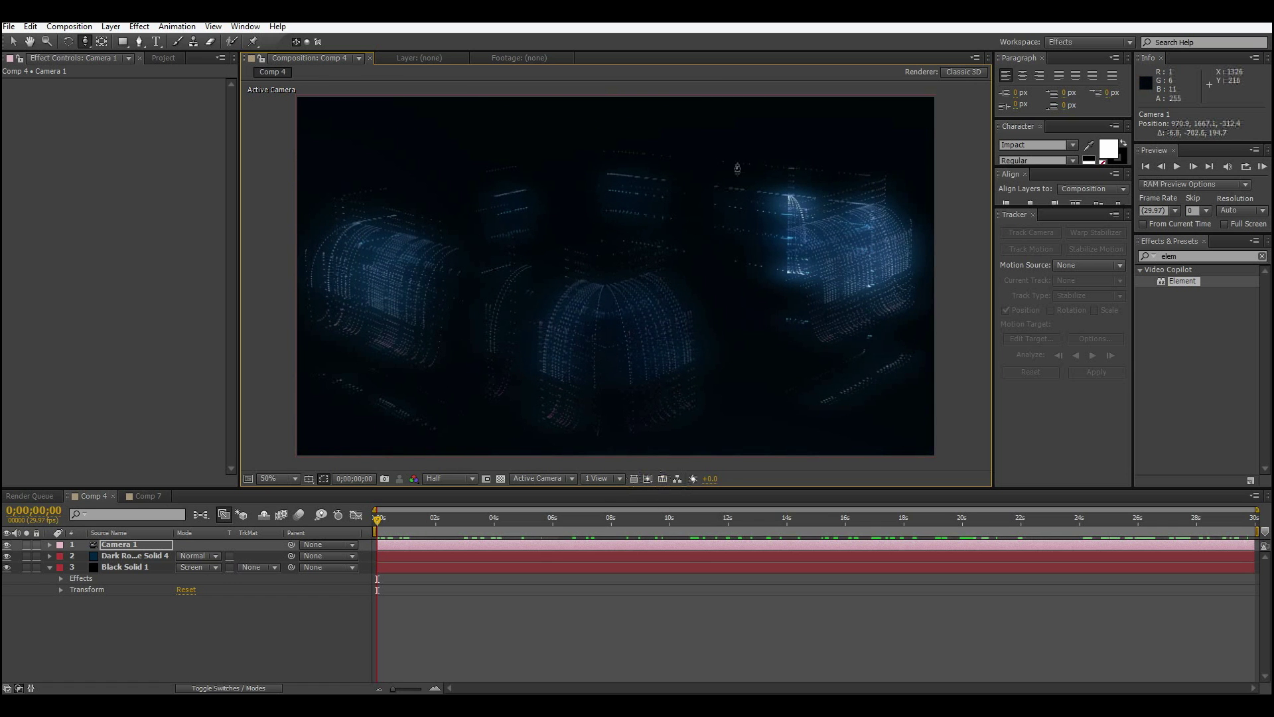
pyautogui.click(148, 497)
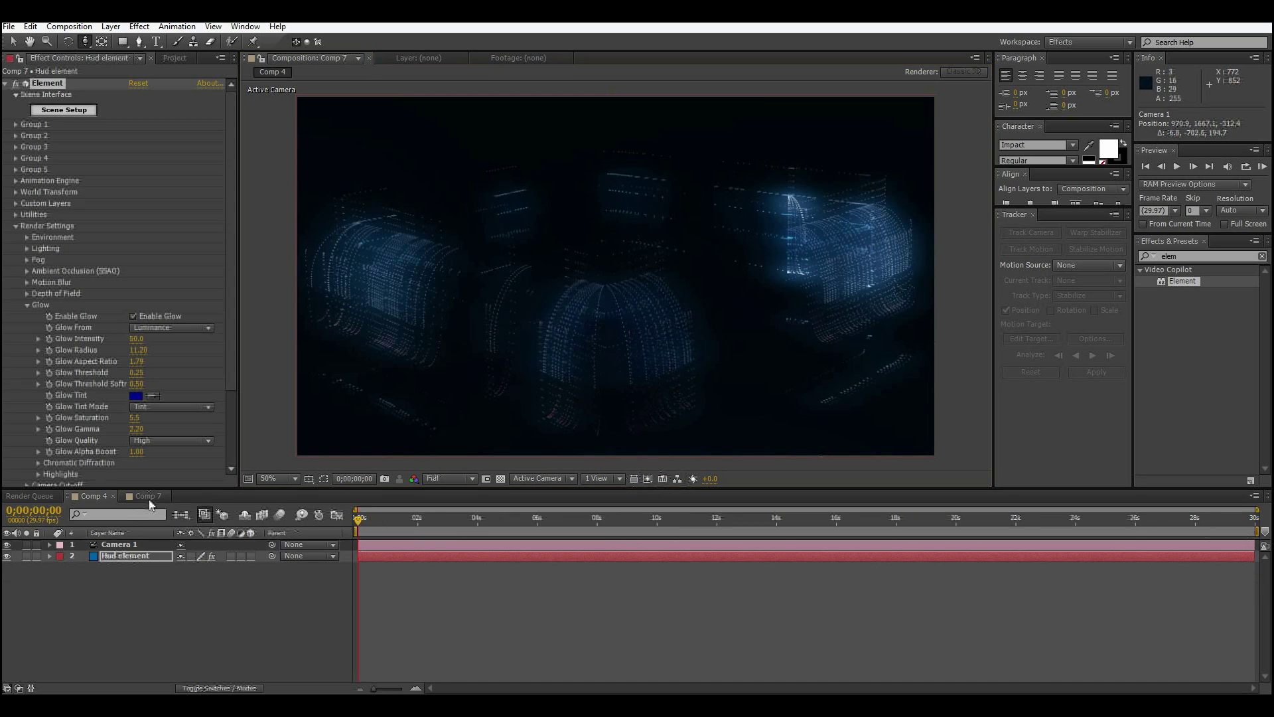